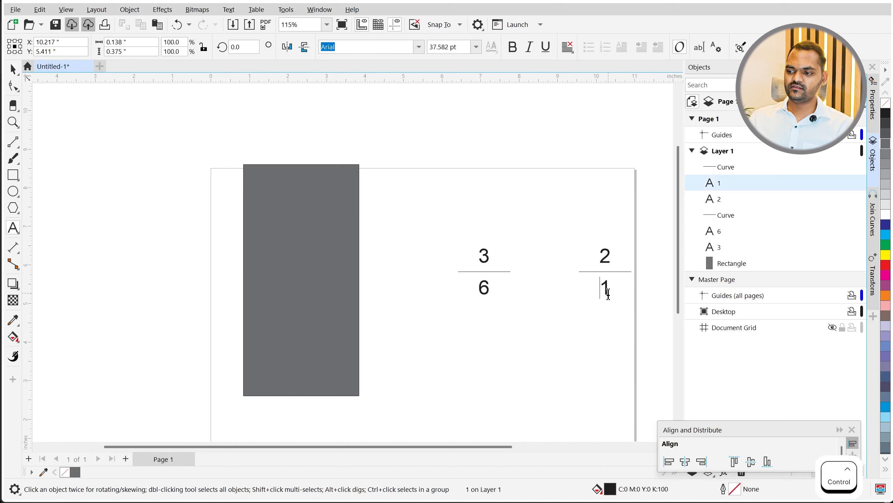
Change the second fraction's denominator to 2 and its numerator to 1.
text(2)
key(ctrl+space)
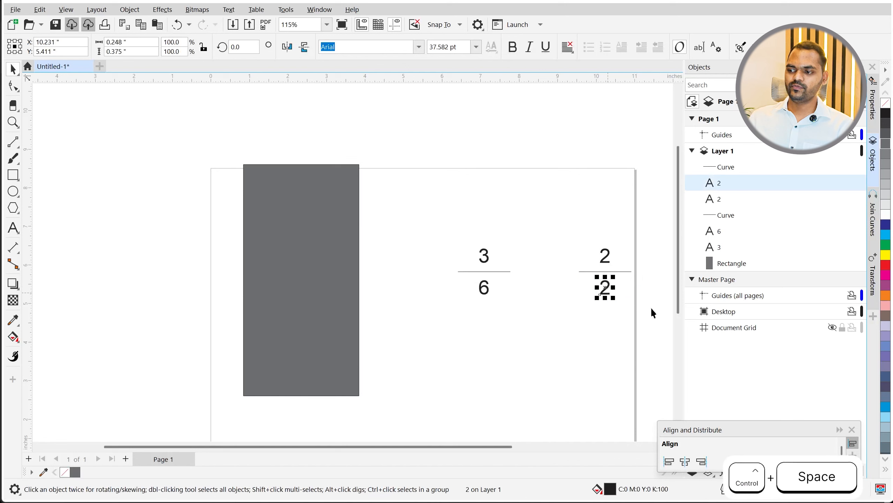
click(600, 255)
key(ctrl+space)
key(ctrl+a)
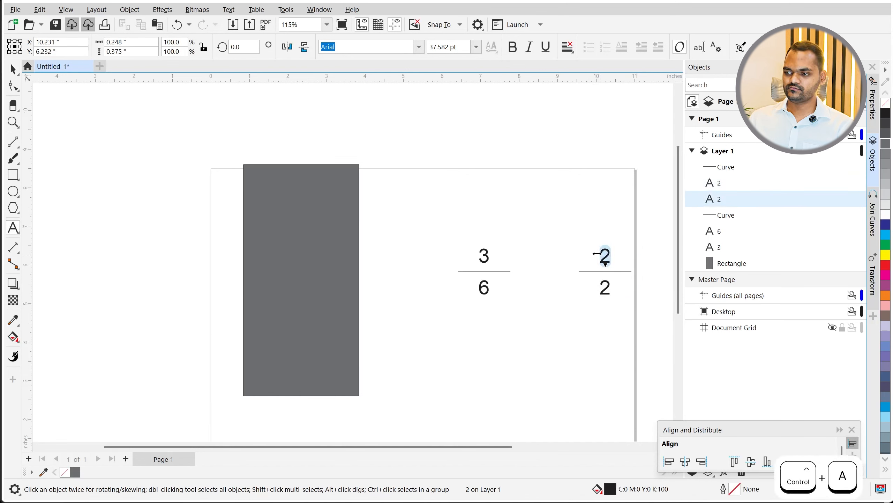
text(1)
key(ctrl+space)
click(547, 309)
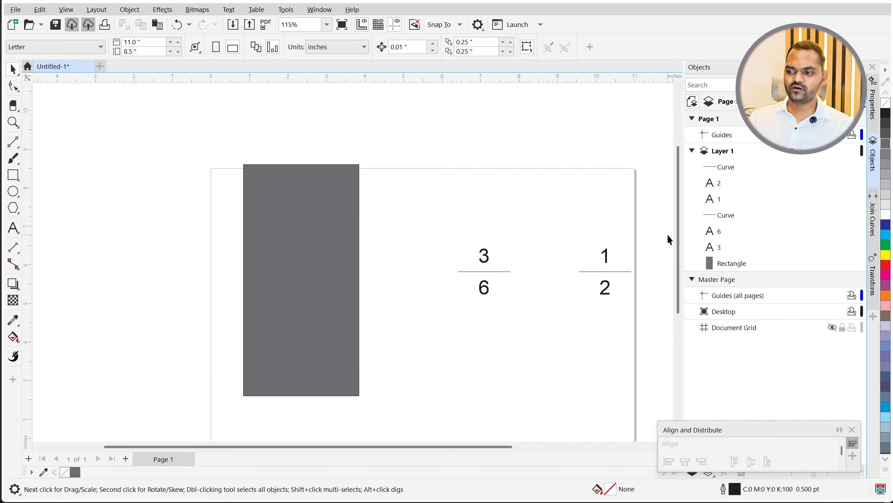
Move the grey rectangle off the page into the empty area beyond its left edge.
scroll(346, 274, down, 1)
click(309, 269)
scroll(254, 256, down, 2)
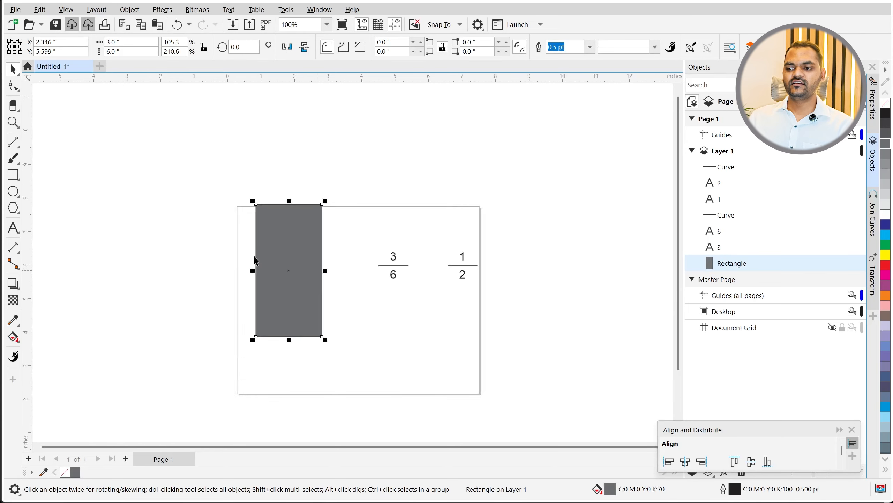
scroll(259, 256, up, 1)
drag(279, 250, 129, 217)
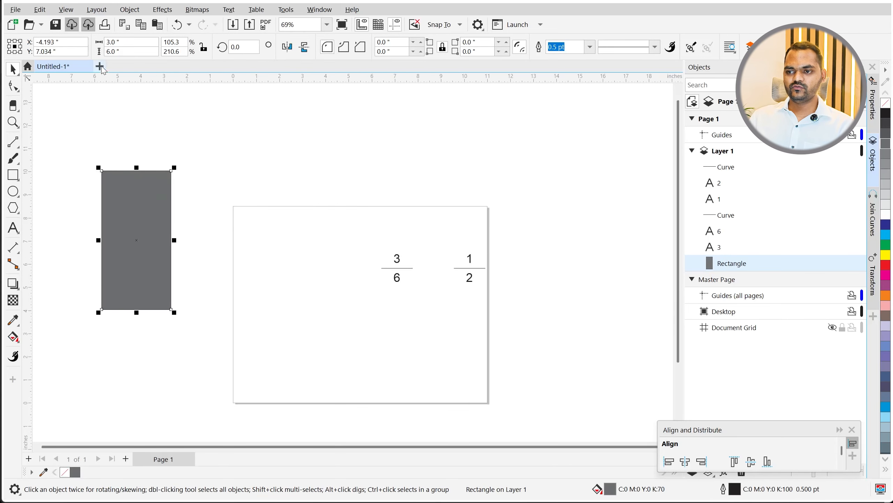
Resize the grey rectangle to 4 inches wide and 5 inches high.
click(131, 42)
text(4)
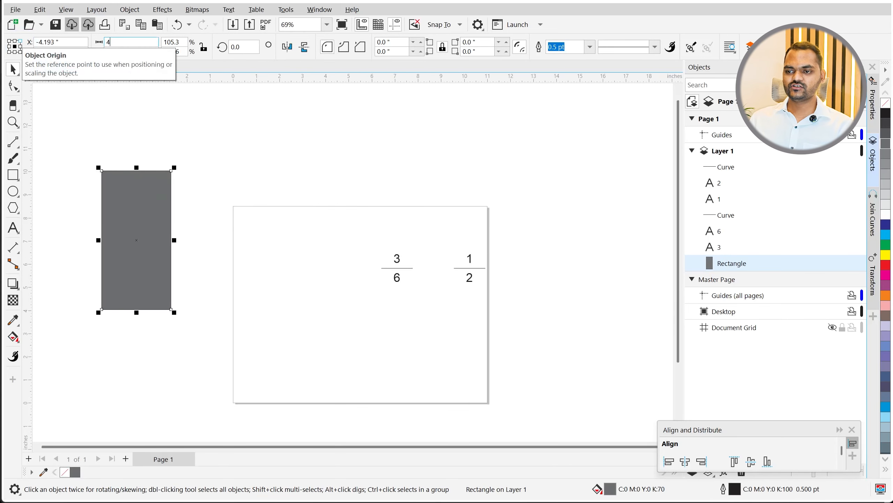
key(Return)
scroll(50, 210, down, 2)
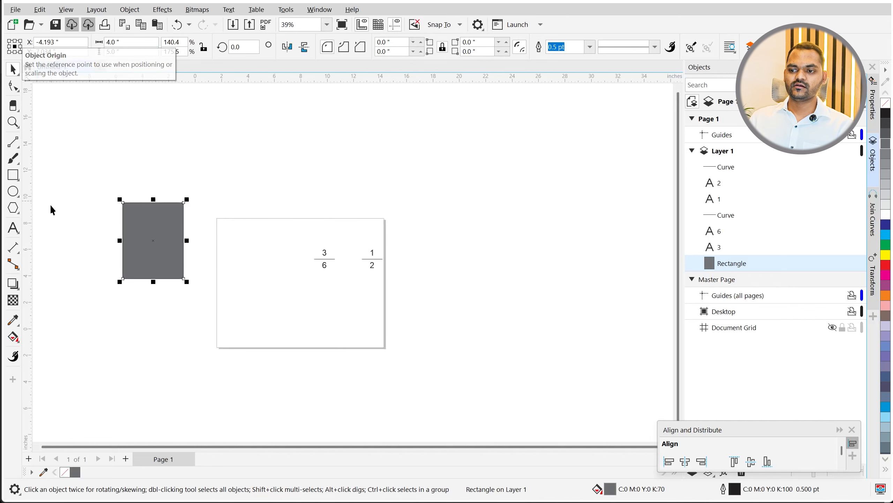
scroll(50, 209, up, 2)
click(152, 225)
click(259, 264)
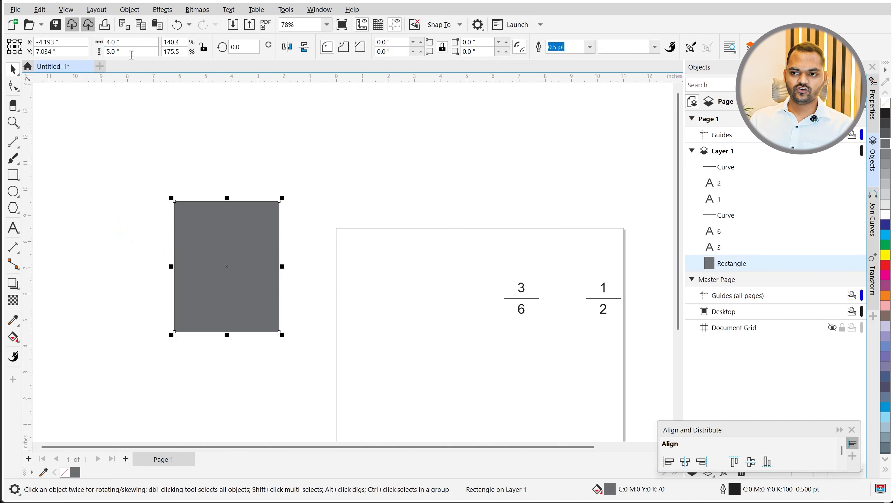
Multiply the rectangle's width and height by 3 for a size of 12 by 15 inches, and undo the scaling.
click(144, 44)
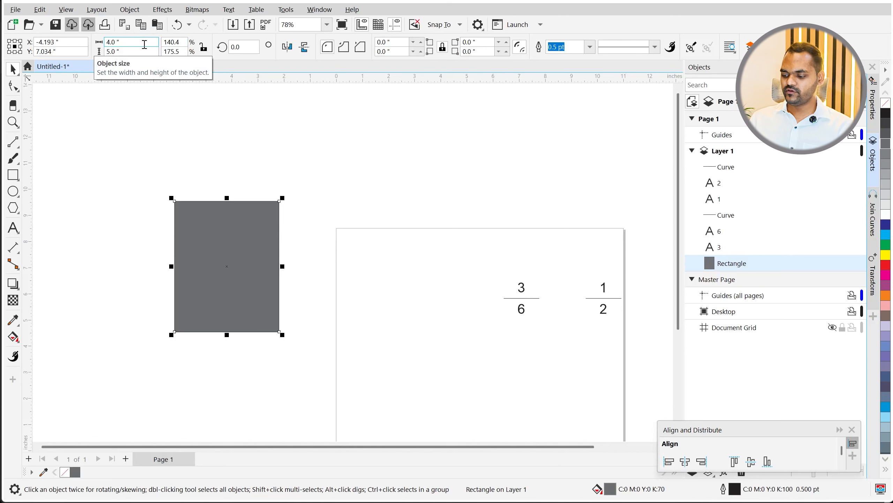
text(*3)
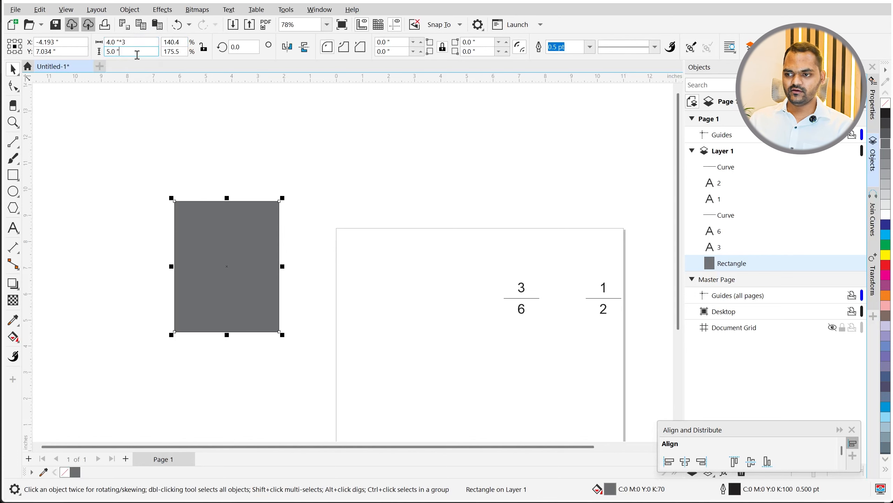
key(Return)
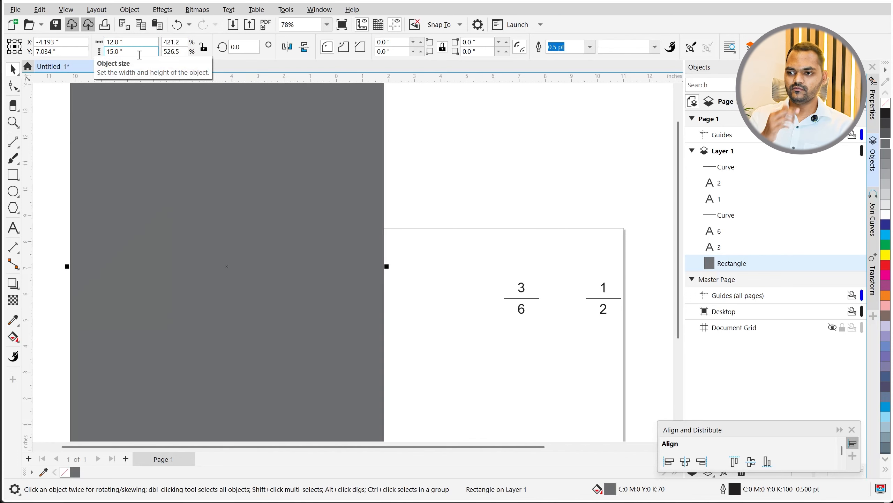
scroll(110, 205, down, 2)
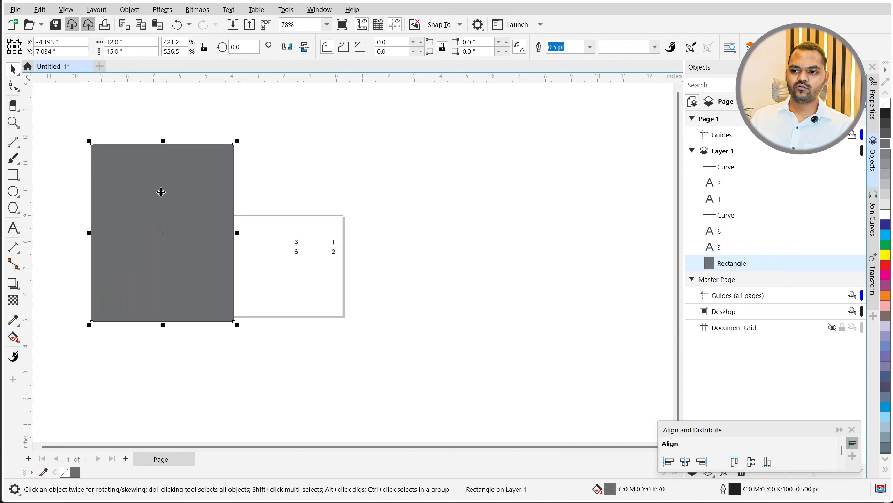
click(234, 239)
click(287, 181)
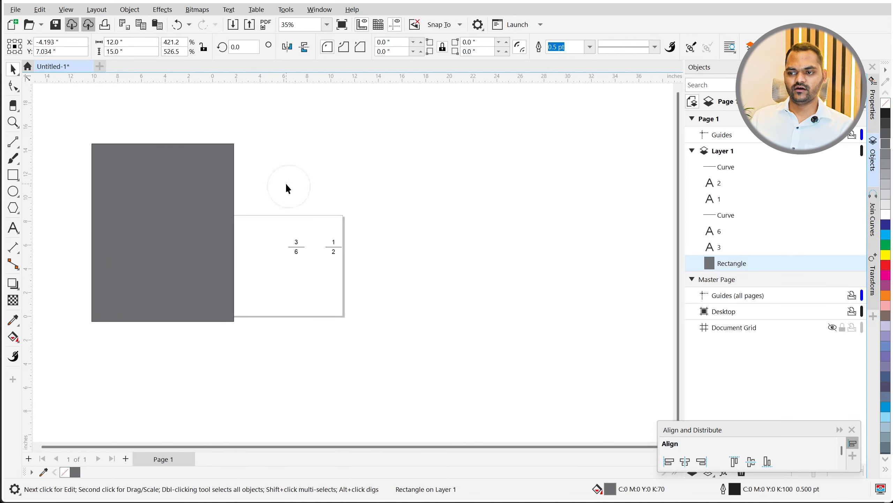
key(ctrl+z)
Resize the grey rectangle to 9 inches wide and 16 inches high, and deselect it.
scroll(130, 213, up, 2)
click(129, 42)
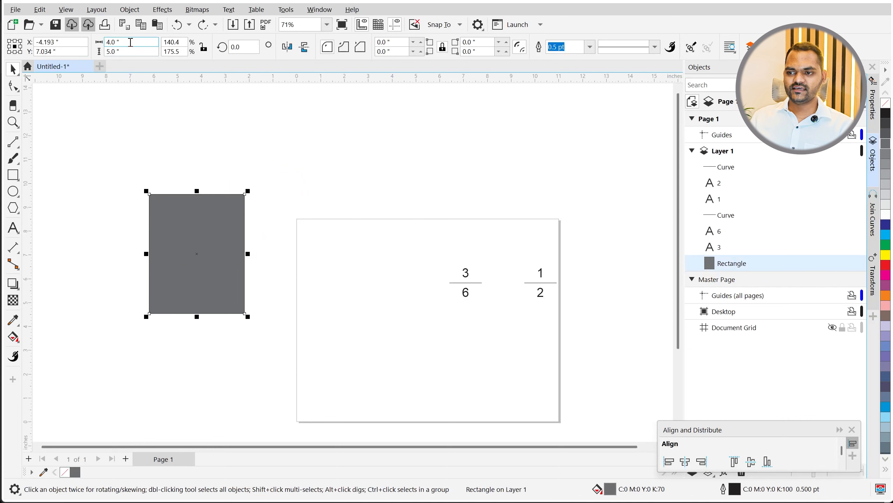
text(9)
key(Tab)
text(2)
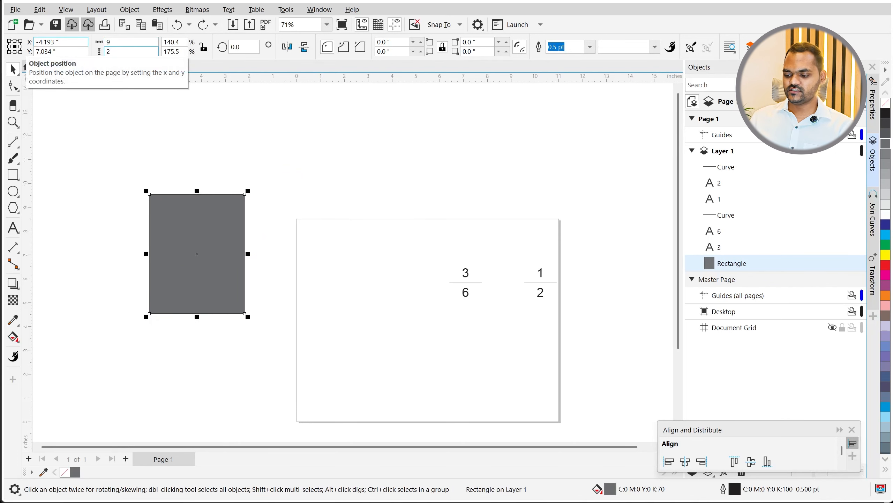
key(Return)
scroll(355, 279, down, 2)
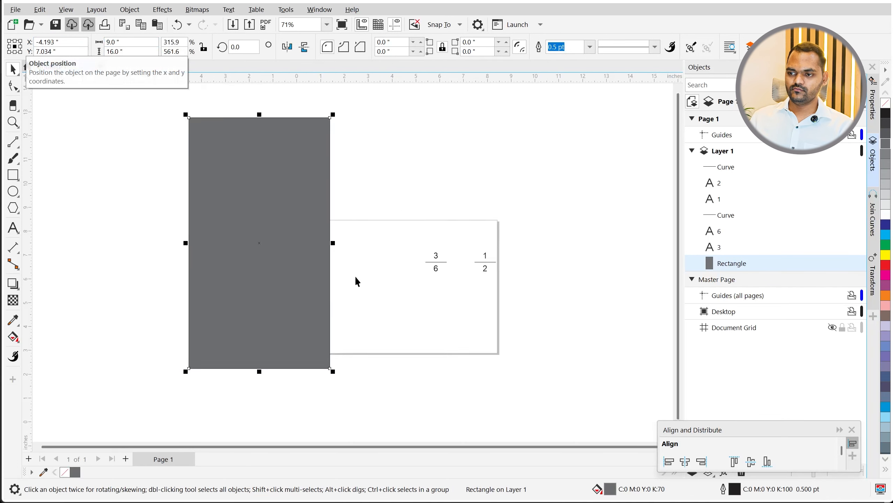
click(245, 215)
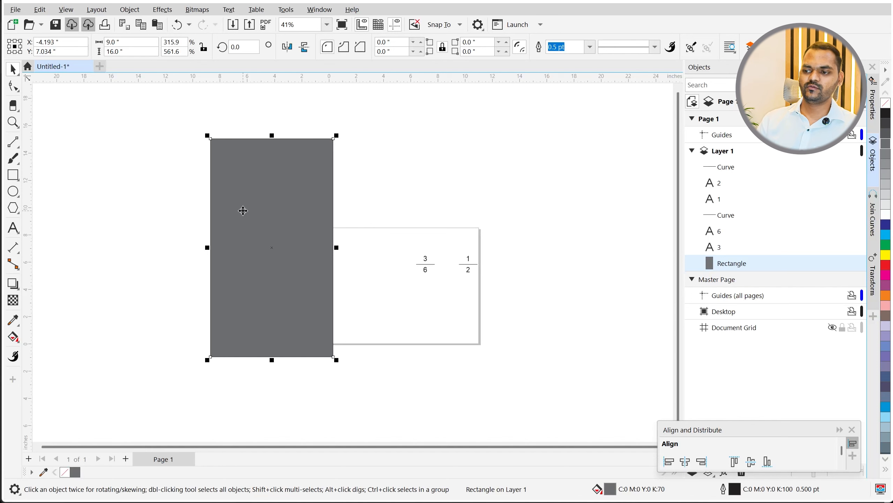
scroll(282, 222, down, 1)
click(369, 218)
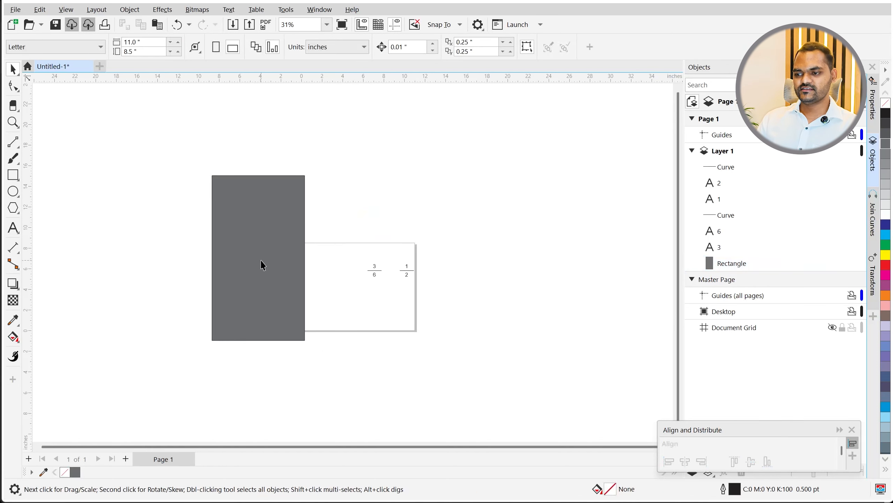
Delete all objects in the drawing: the rectangle and both fractions.
scroll(262, 265, up, 2)
scroll(268, 305, down, 2)
drag(133, 394, 135, 395)
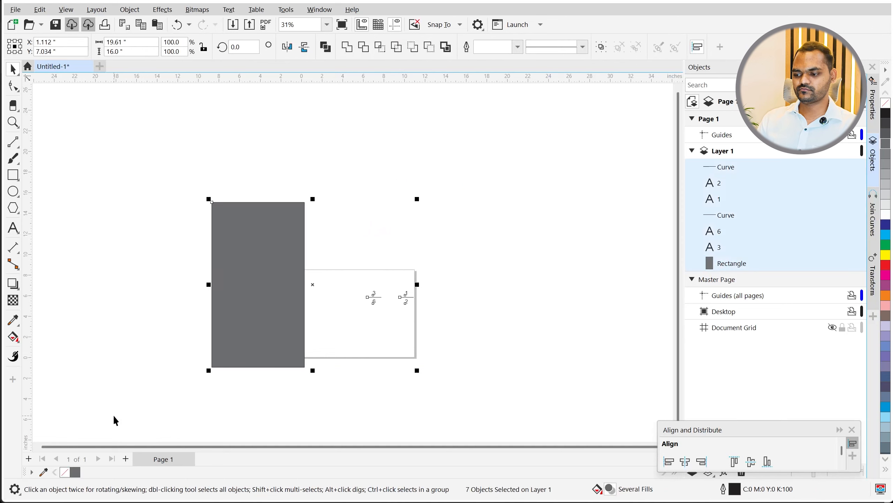
key(Delete)
scroll(400, 357, up, 3)
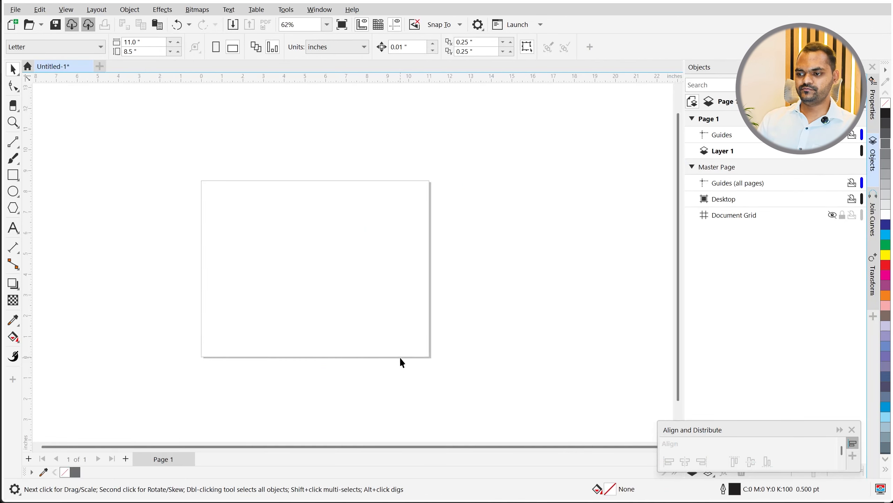
Switch to the lesson PDF in the browser and review the post, story and presentation size ratios.
key(alt+Tab)
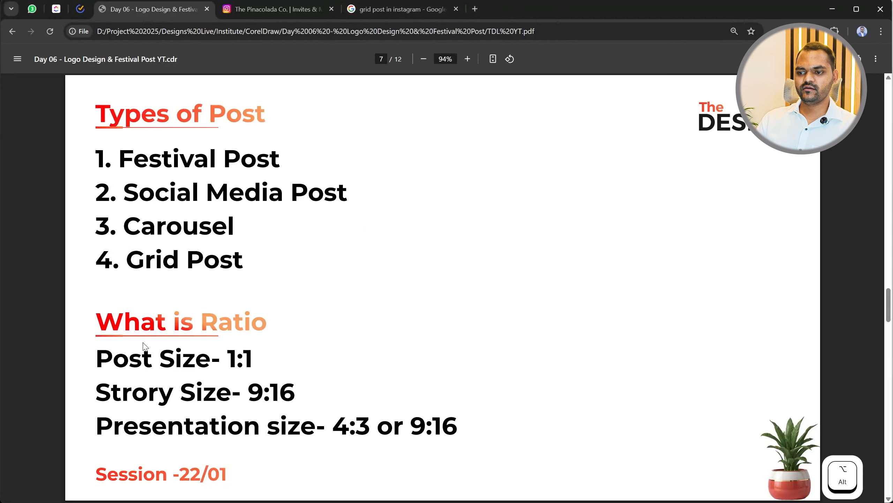
drag(129, 356, 261, 432)
click(455, 324)
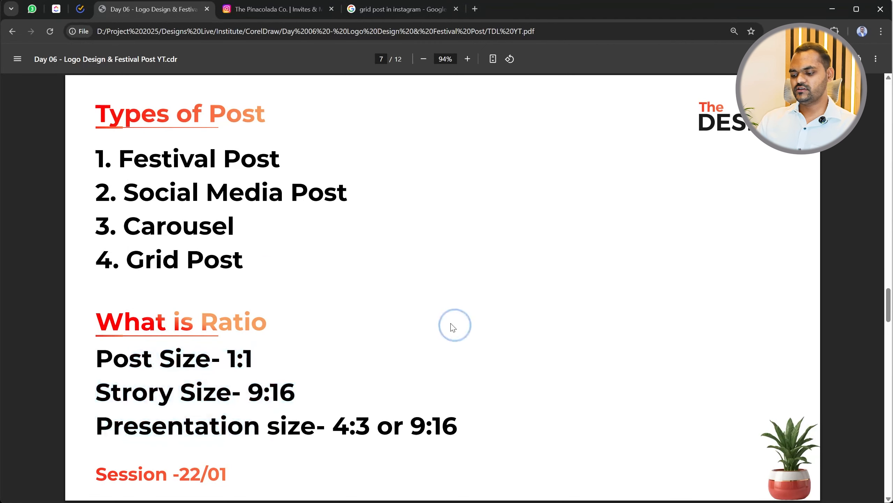
Go to the Festival Post page of the PDF and examine the logo and greeting text of the blue Diwali example.
key(Right)
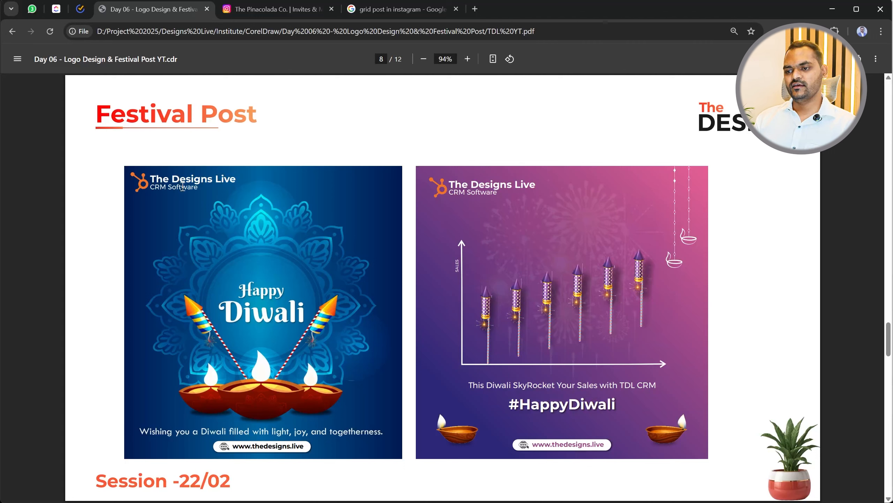
mouse_move(155, 181)
mouse_down()
mouse_move(198, 194)
mouse_move(198, 174)
mouse_move(204, 189)
mouse_move(151, 179)
mouse_up()
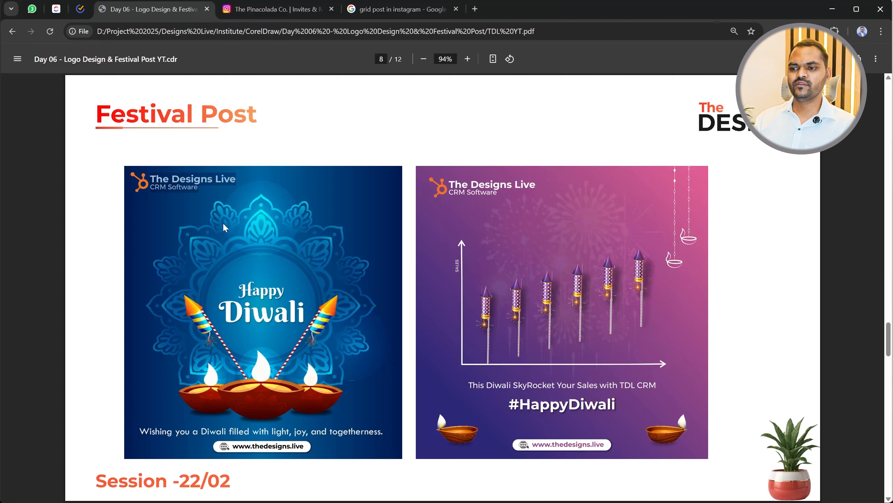
click(199, 192)
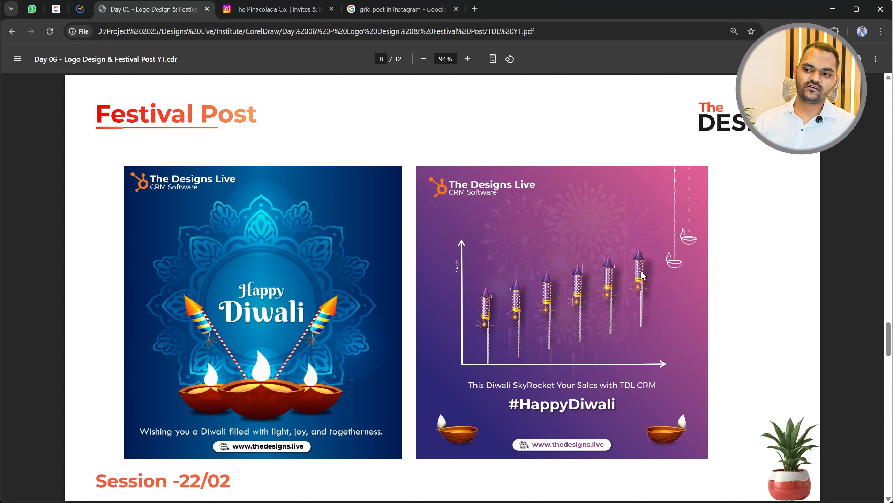
key(ctrl)
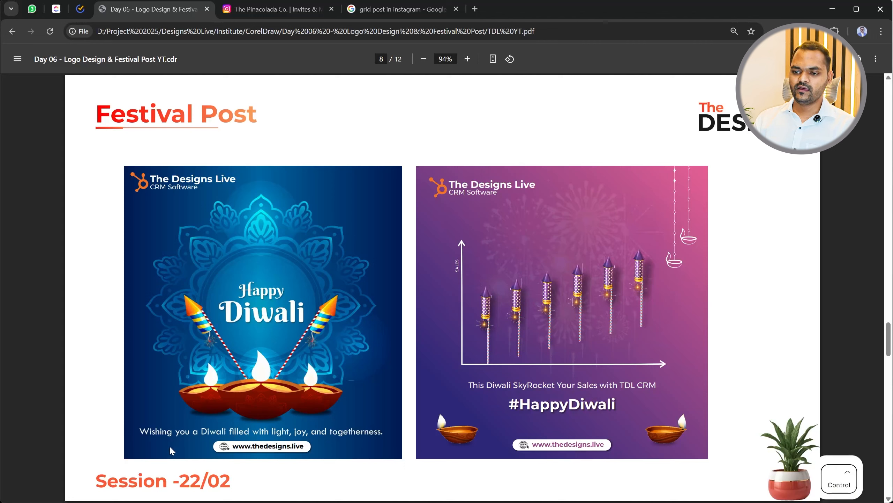
click(147, 431)
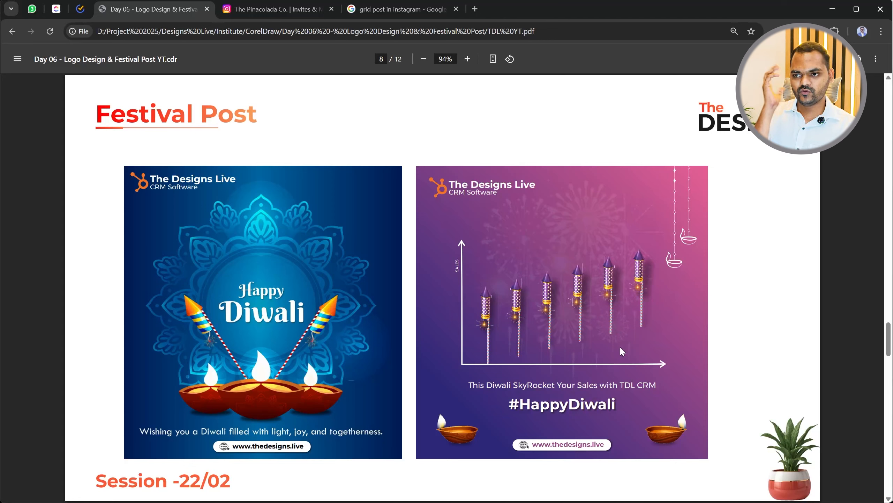
Open Freepik in a new browser tab and search it for "diwali post".
click(475, 9)
text(freepik)
key(Return)
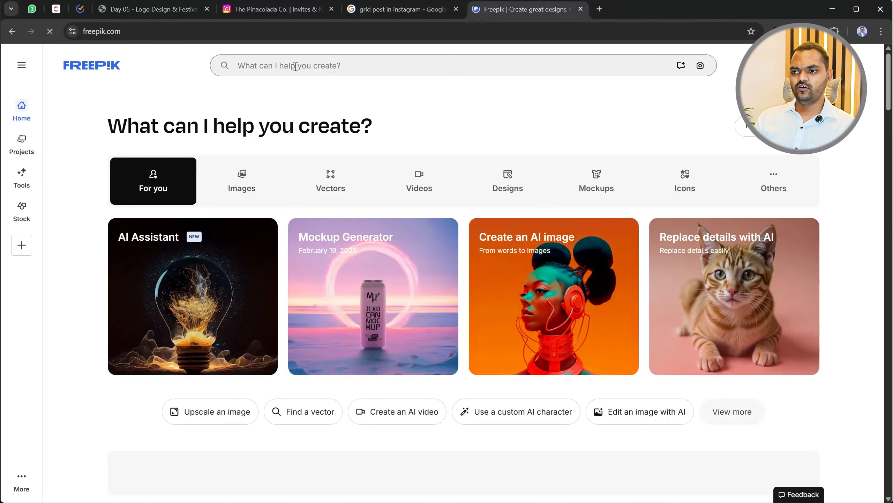
click(295, 66)
text(diwali post)
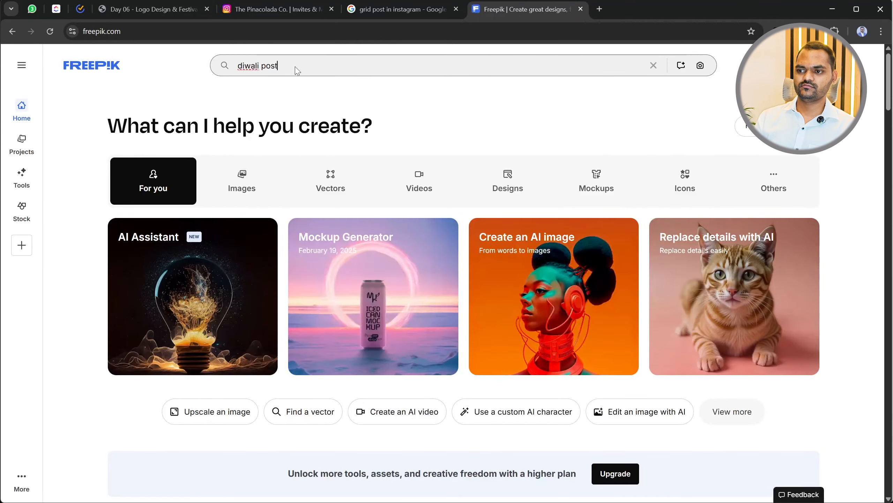
key(Return)
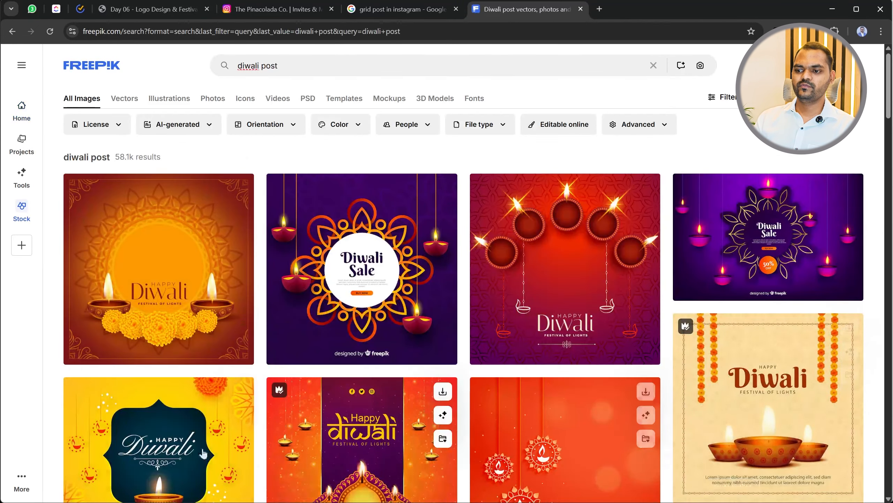
Preview the orange diya-and-flowers design and the yellow Shubh Diwali design, and browse further down the Diwali results.
click(232, 331)
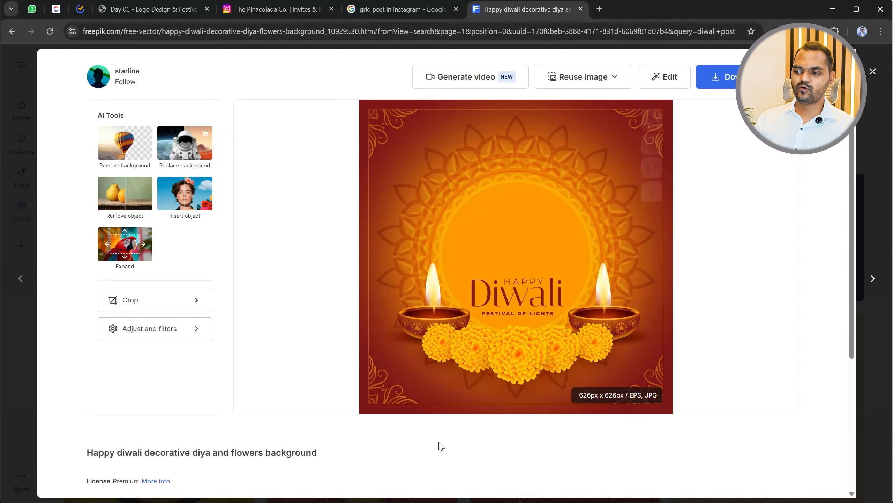
click(873, 72)
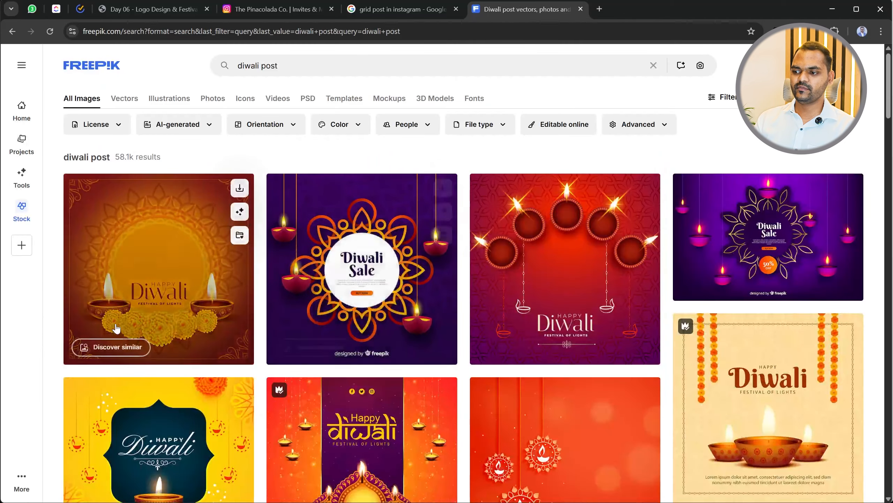
scroll(432, 330, down, 1)
scroll(432, 330, down, 5)
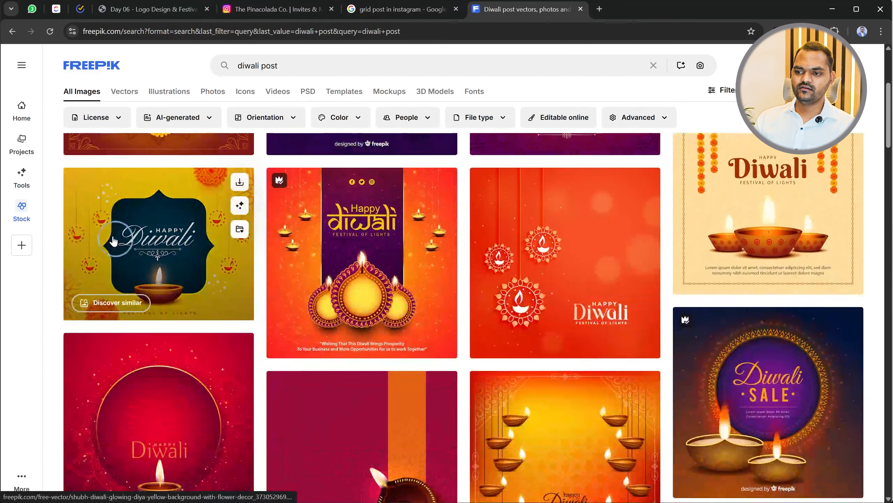
click(109, 236)
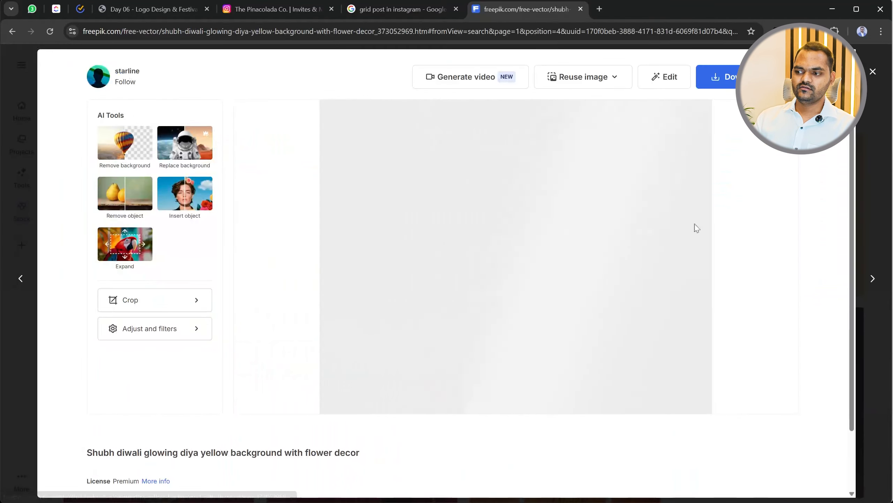
click(873, 73)
scroll(566, 187, down, 5)
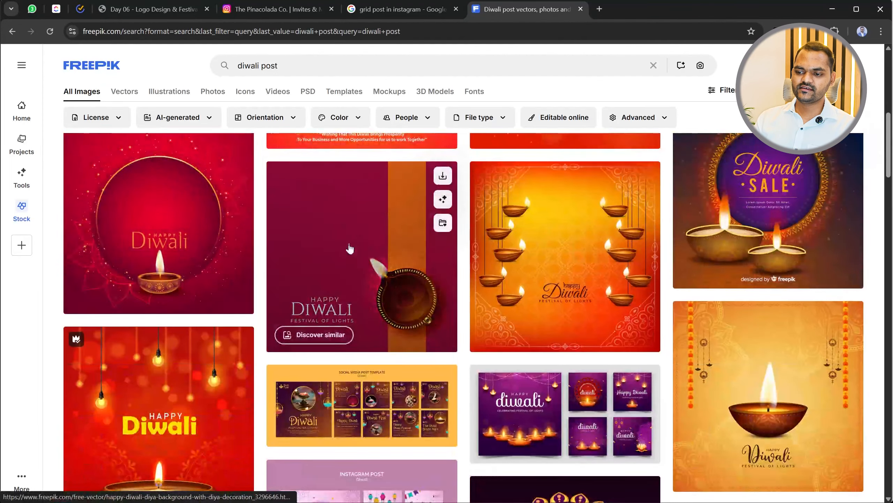
Compare the Freepik Diwali results with the blue and purple sample posts on the PDF's Festival Post page.
scroll(349, 239, down, 5)
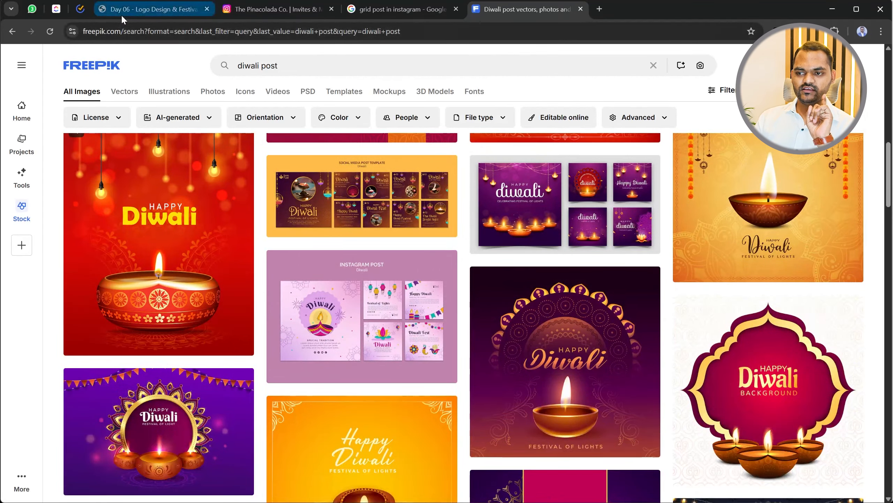
click(138, 11)
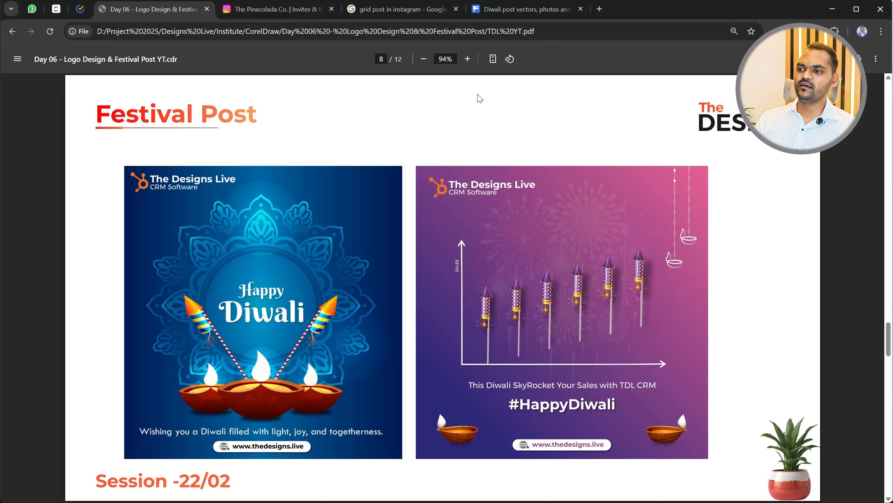
click(527, 9)
scroll(420, 283, down, 5)
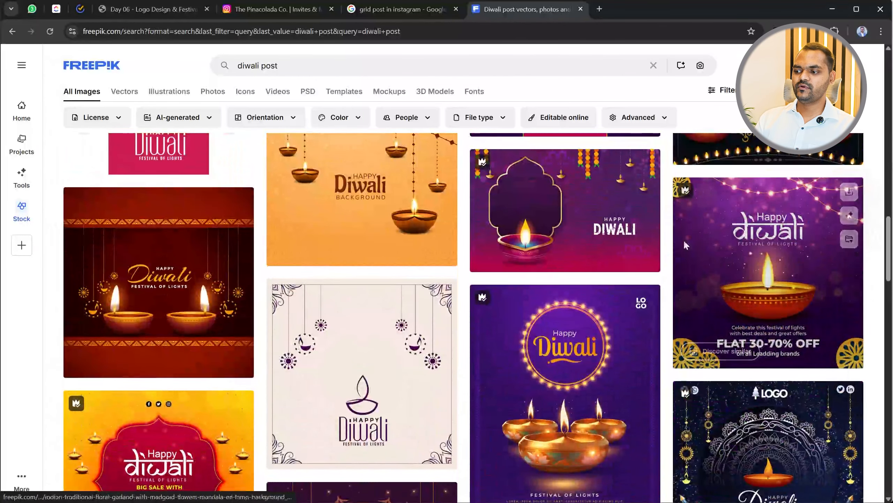
Preview the purple Flat 30-70% OFF Diwali design and the Happy Diwali Flyer Template PSD on Freepik.
click(796, 306)
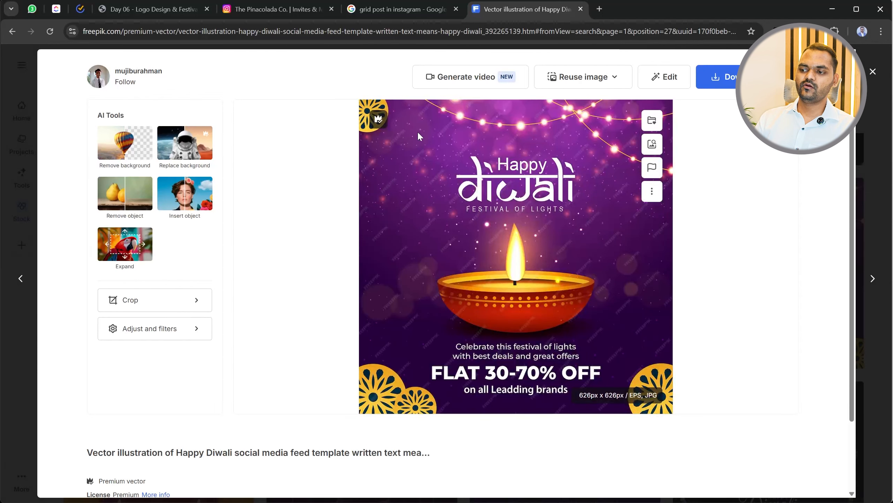
click(873, 72)
scroll(347, 404, down, 7)
scroll(571, 289, up, 3)
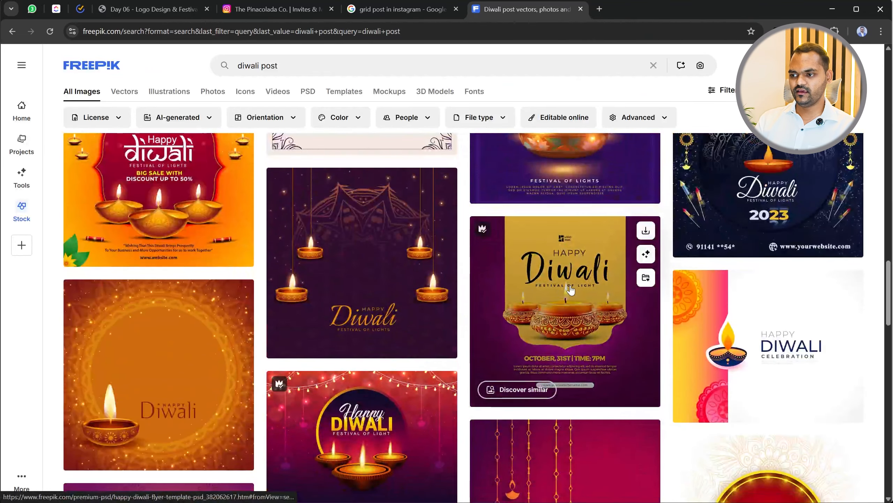
click(571, 289)
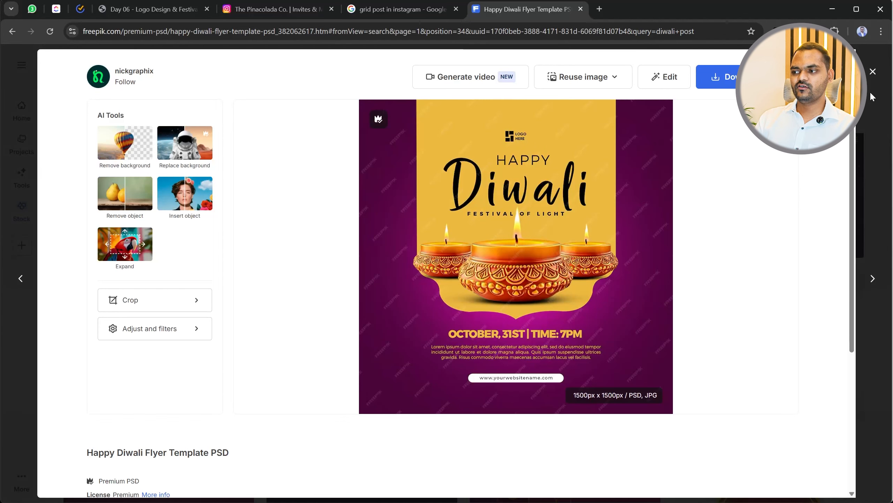
click(872, 78)
Capture the purple rocket-chart Diwali post from the PDF as a screen snip and paste it into the CorelDRAW document.
key(alt+Tab)
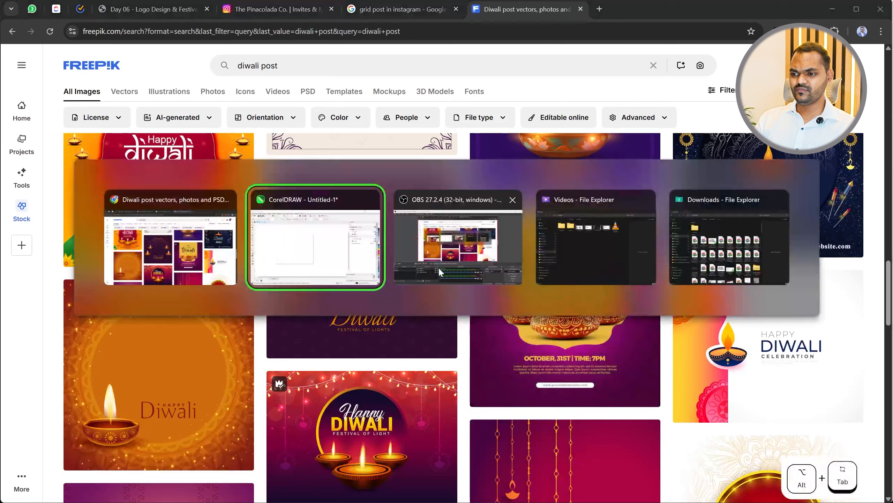
click(144, 264)
click(147, 9)
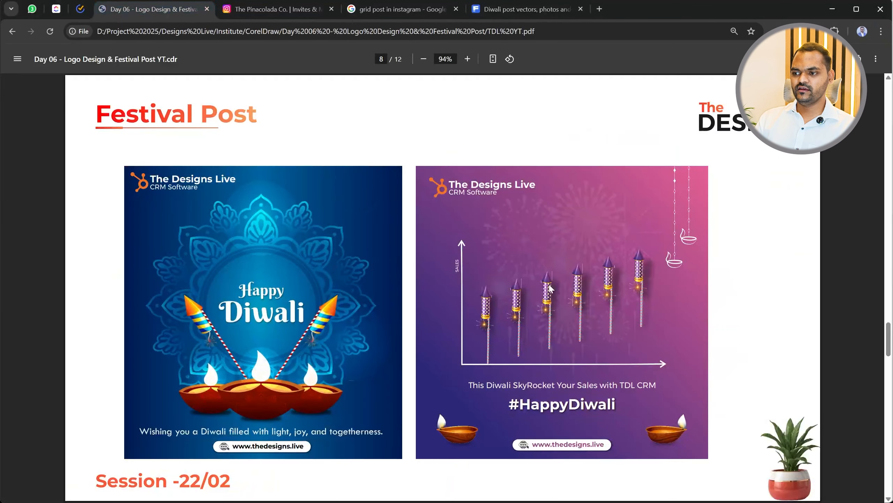
key(super+shift+s)
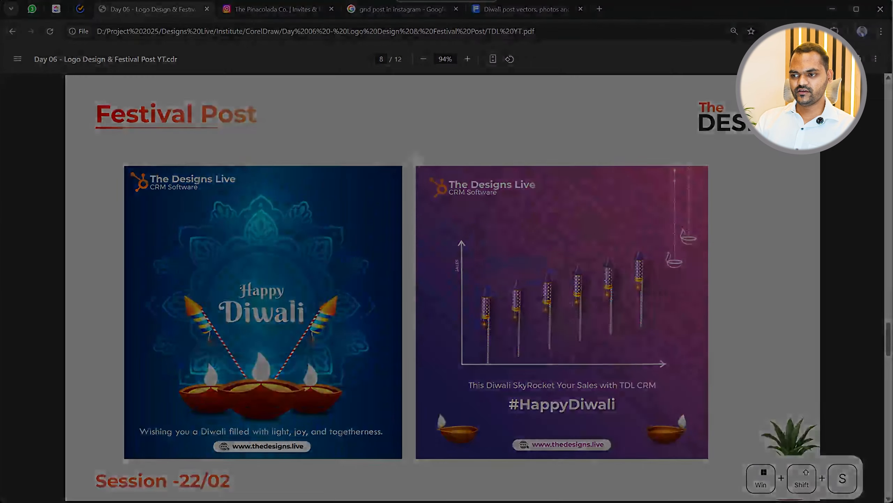
drag(410, 159, 698, 450)
key(alt+Tab)
key(ctrl+v)
scroll(328, 303, down, 1)
scroll(385, 296, up, 1)
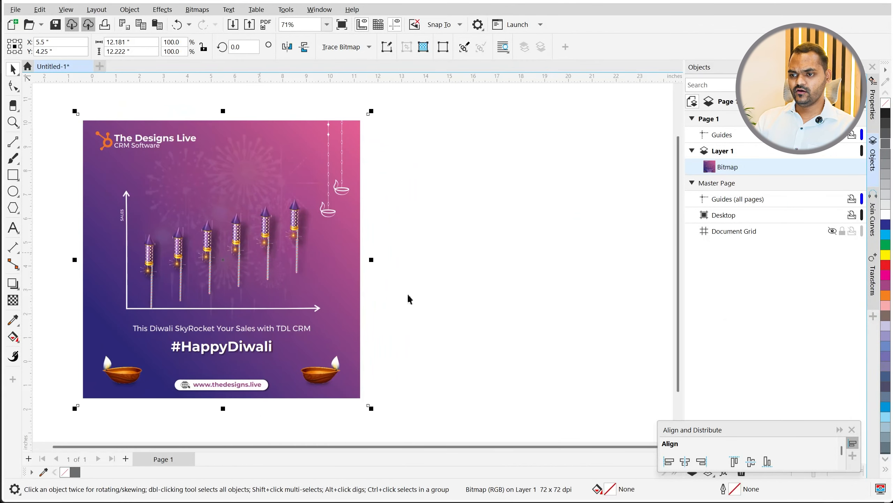
Draw a square about 11.76 inches wide directly beside the pasted reference post.
click(38, 191)
click(12, 176)
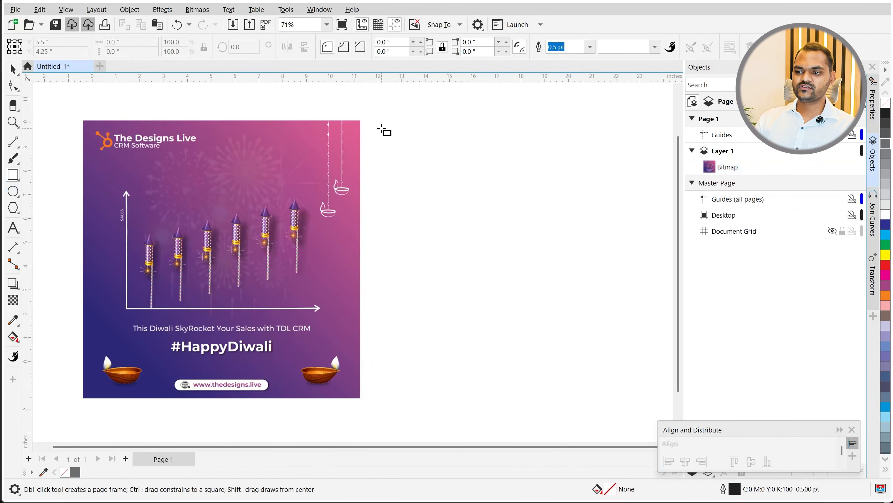
drag(374, 119, 632, 400)
key(space)
scroll(349, 318, down, 3)
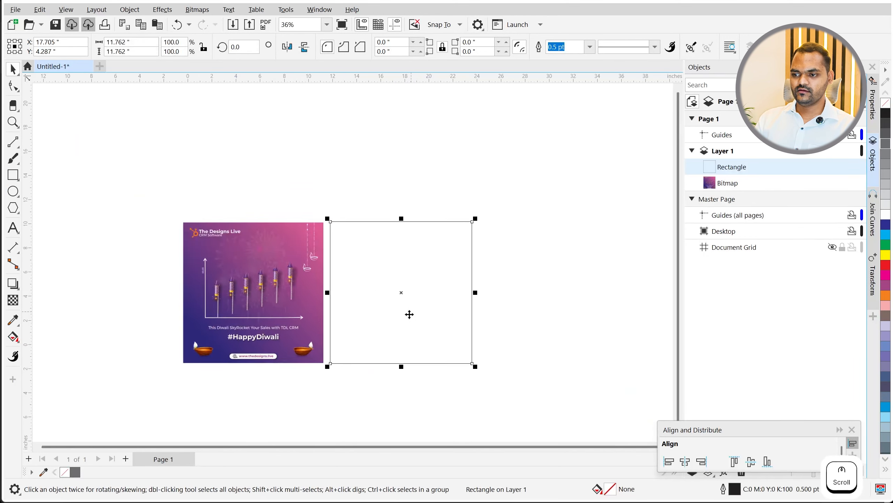
scroll(410, 311, up, 2)
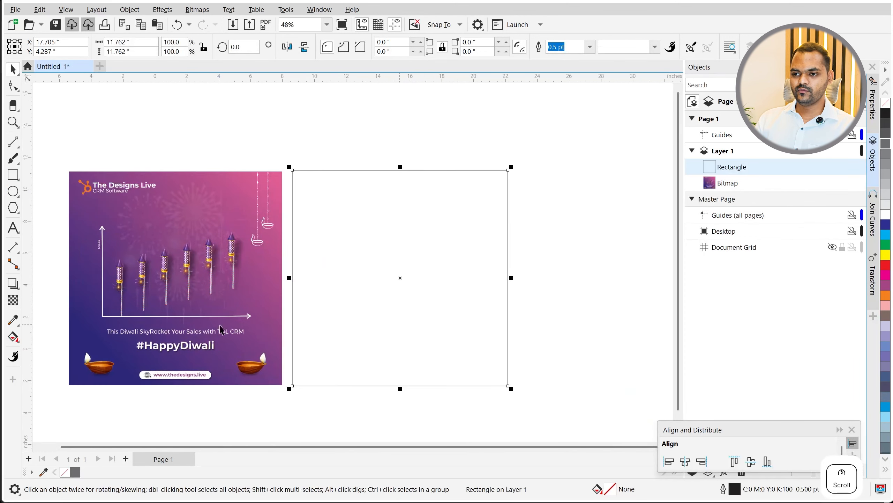
Apply a diagonal fountain fill rising to the square's upper-right corner, with its start colour #2D2878 sampled from the reference's lower-left area.
click(13, 337)
drag(377, 332, 480, 213)
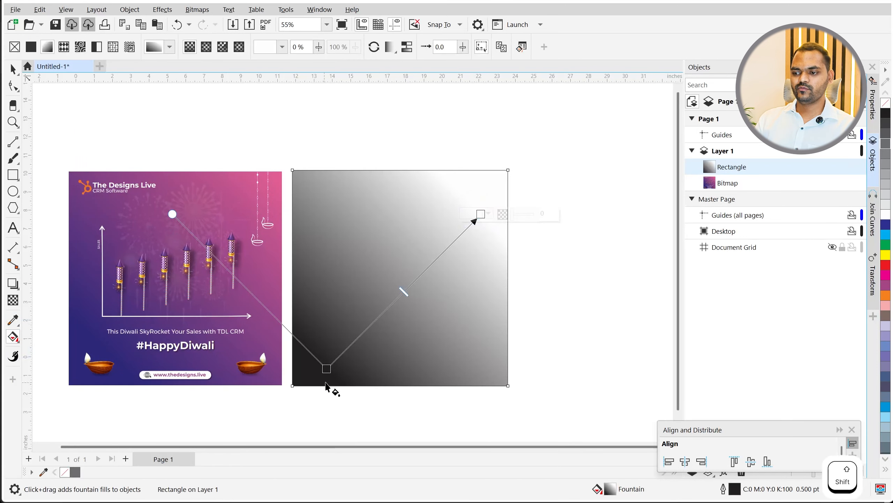
click(326, 369)
click(334, 368)
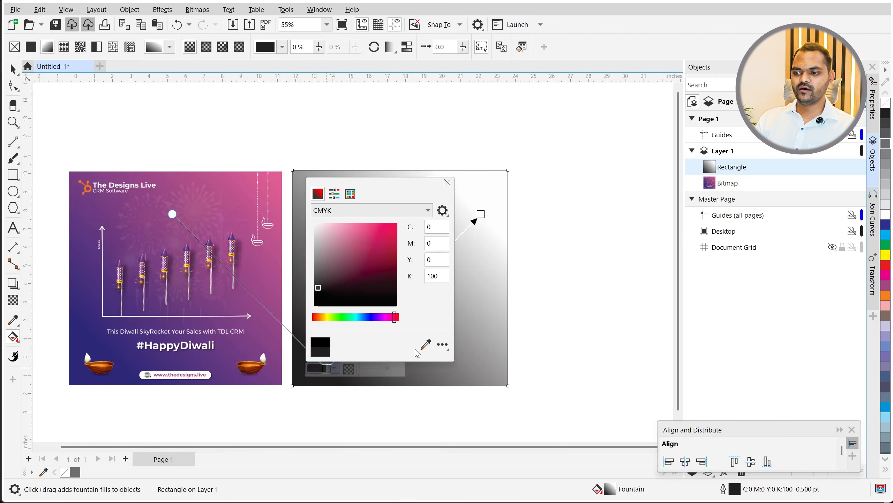
click(81, 373)
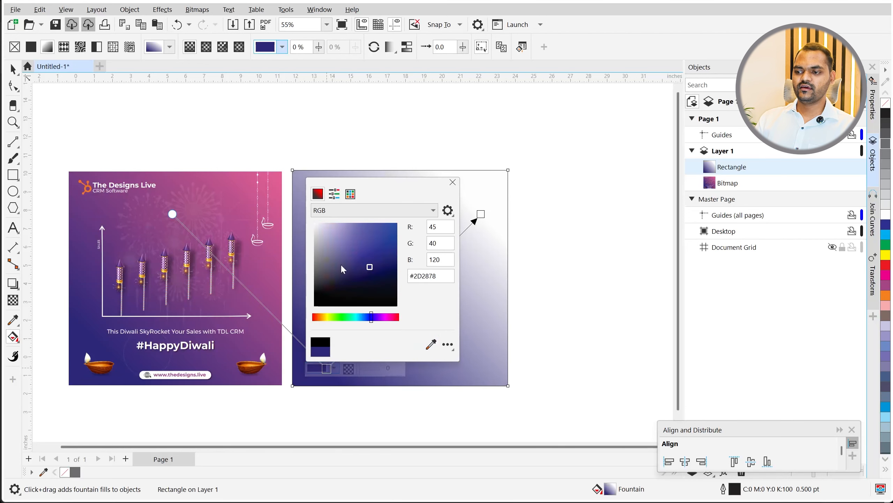
Set the fountain fill's end colour to the pink RGB 223, 94, 146 sampled from the reference's upper-right corner.
click(481, 214)
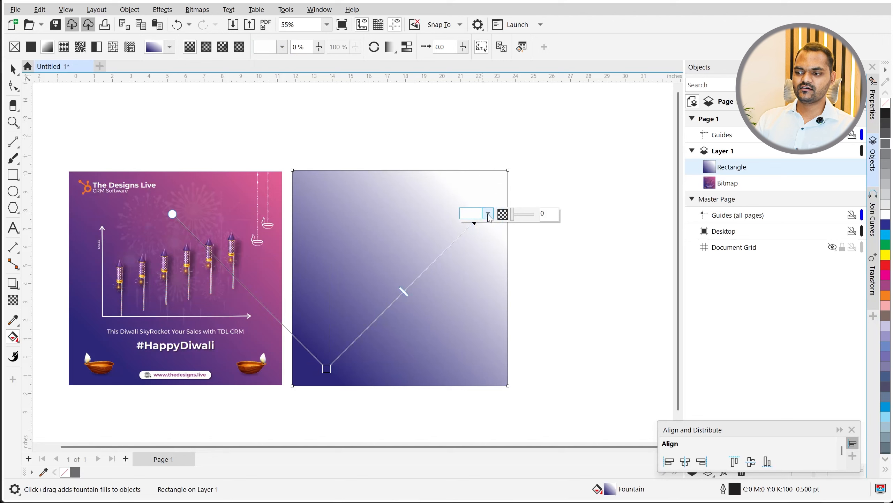
click(487, 213)
click(586, 387)
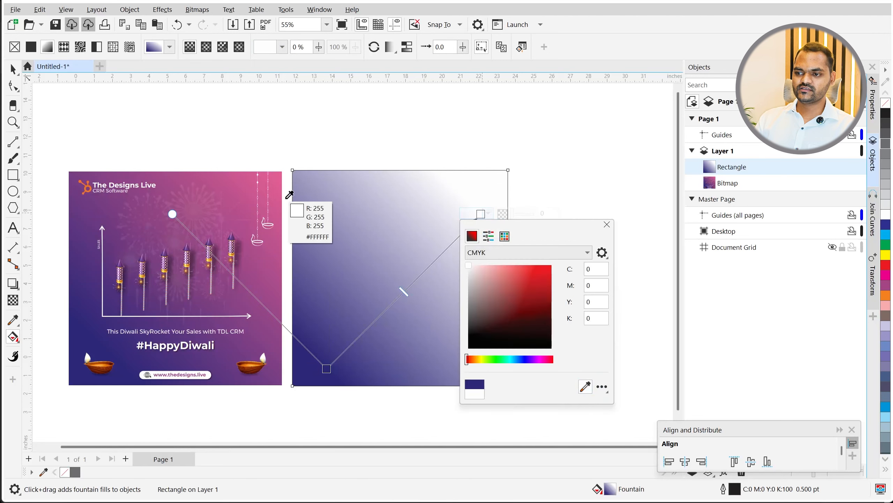
click(280, 175)
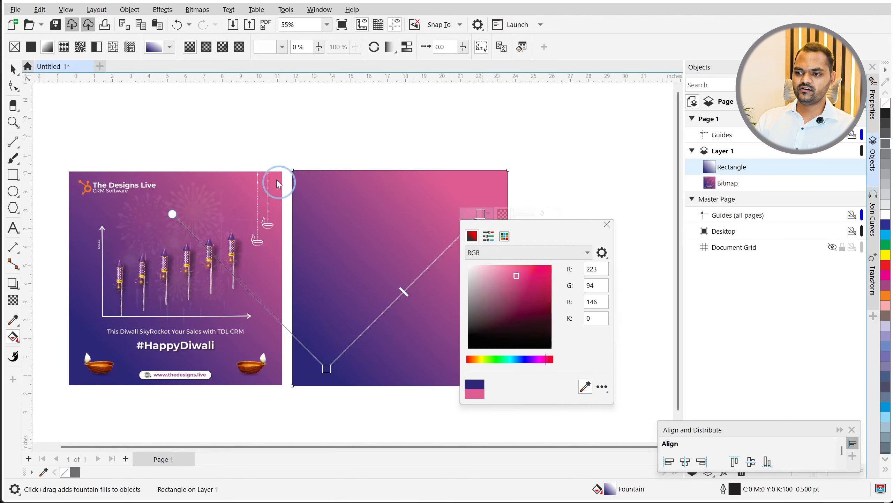
click(607, 226)
key(ctrl+space)
scroll(327, 408, down, 1)
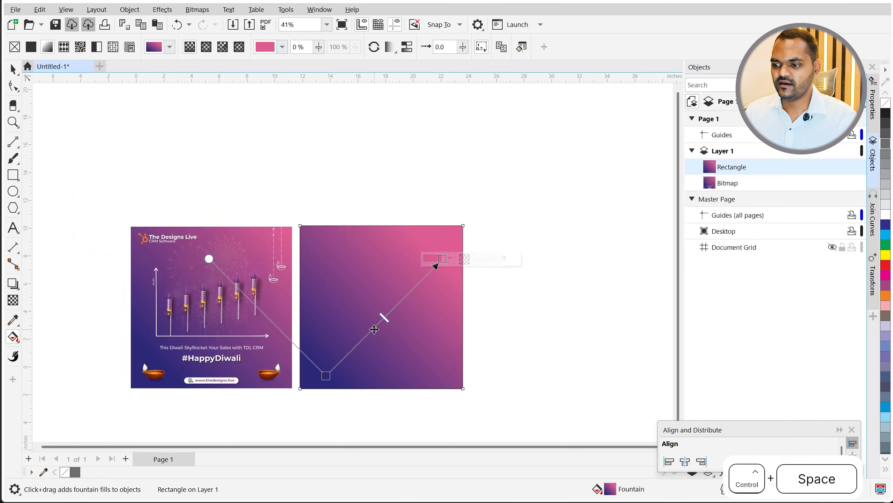
click(494, 313)
key(space)
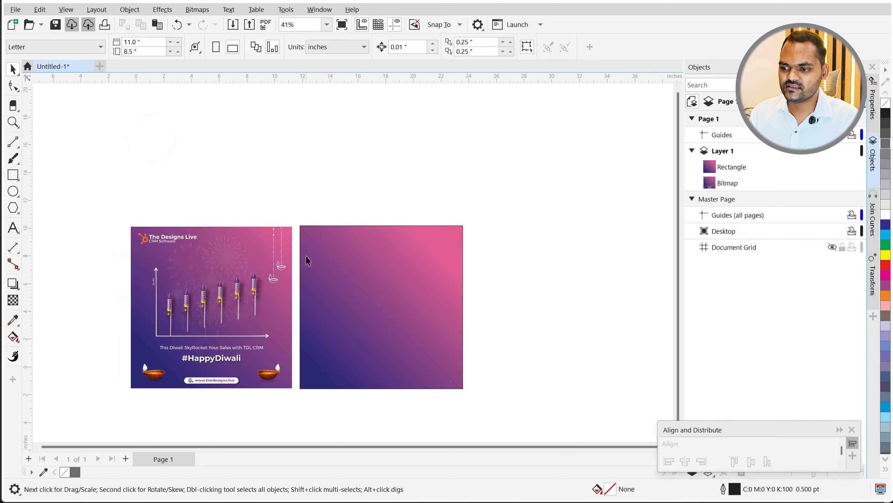
Remove the gradient square's outline by setting its outline width to 0.
click(303, 256)
key(ctrl+a)
text(0)
key(Return)
scroll(210, 246, up, 2)
scroll(219, 331, down, 1)
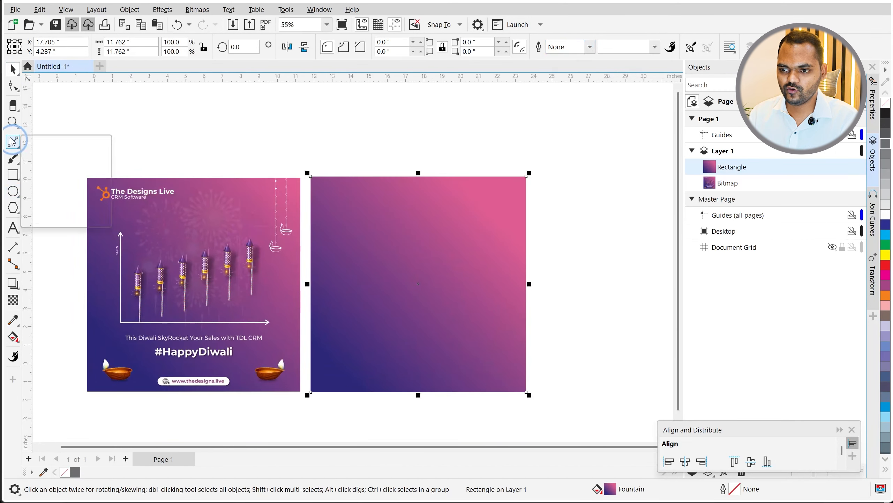
Draw a white vertical line about 4.88 inches tall in the square's left part and set its outline width to 5 pt.
drag(13, 141, 54, 157)
click(54, 158)
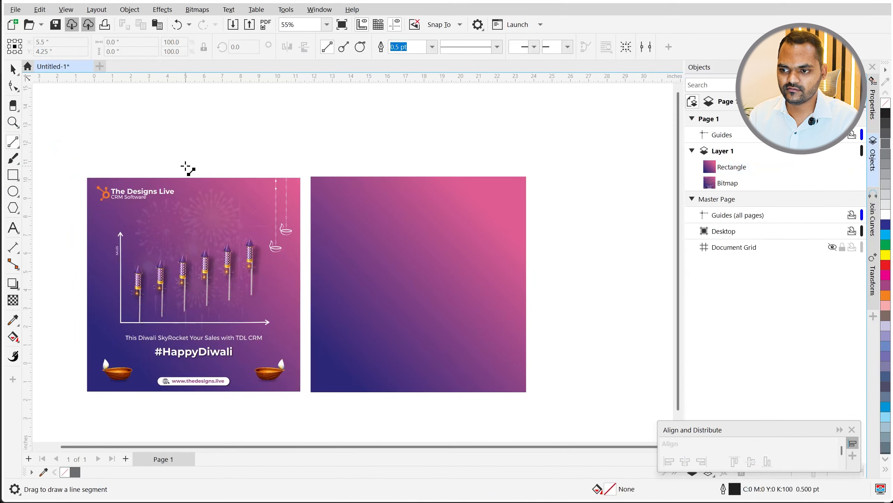
drag(363, 308, 362, 213)
key(ctrl+space)
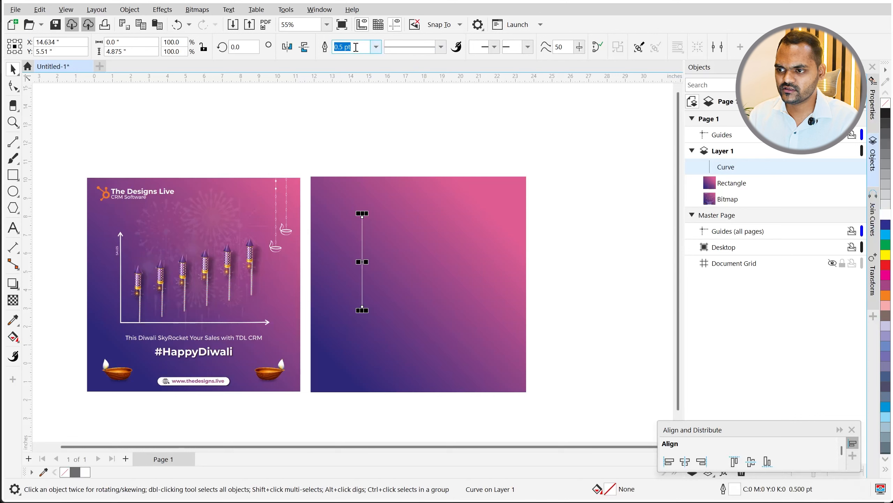
key(ctrl+a)
text(2)
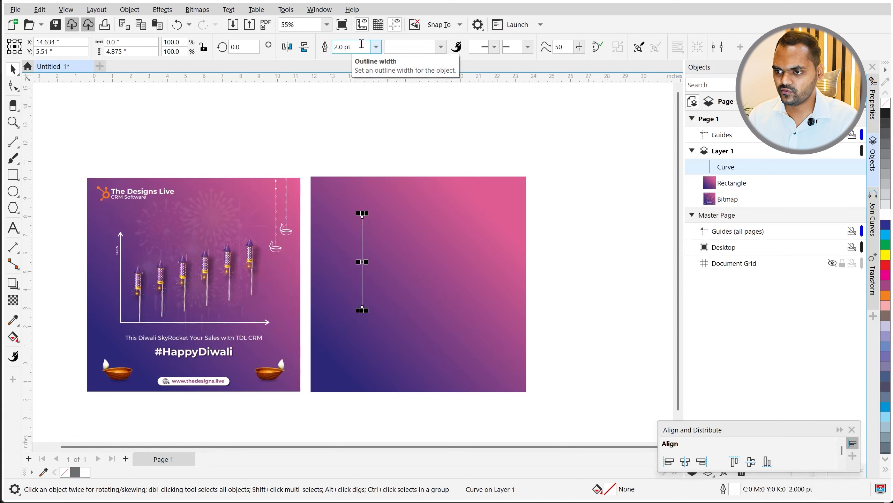
key(Return)
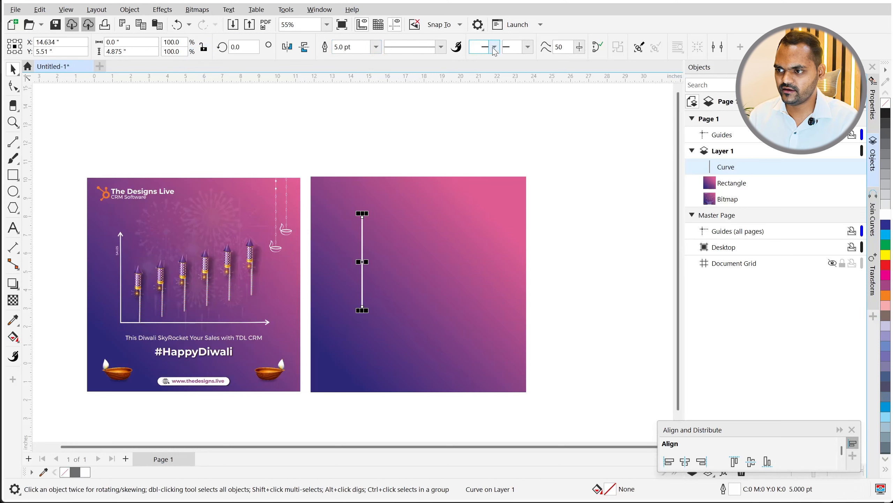
Add an open arrowhead to the vertical line so it points upward, and move the arrow slightly down.
click(494, 49)
click(519, 72)
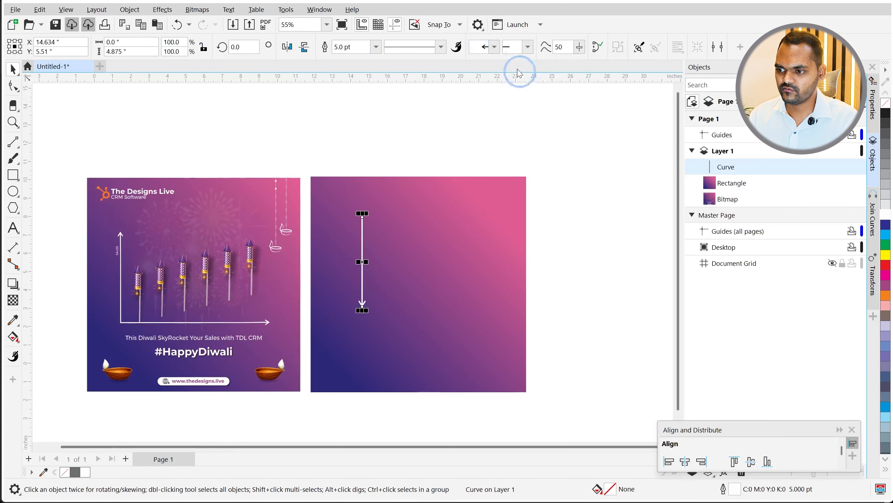
scroll(362, 235, up, 1)
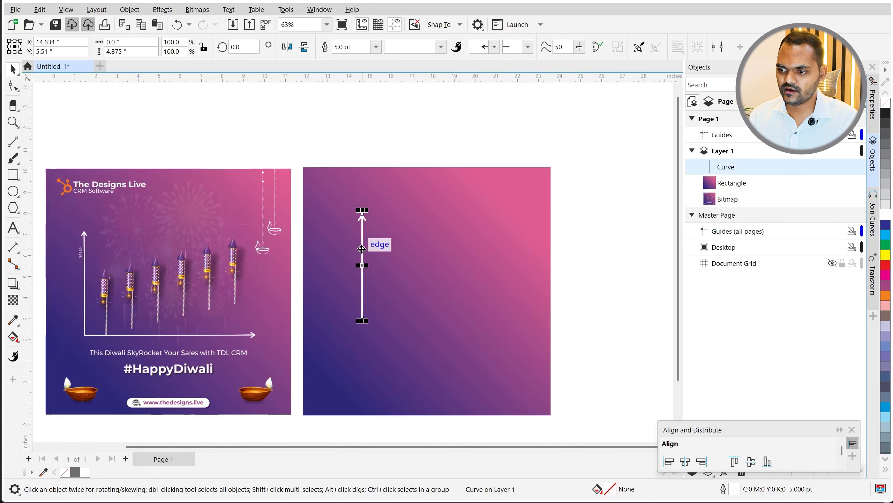
drag(362, 249, 363, 277)
Lock the gradient square so it cannot be selected or moved.
right_click(495, 228)
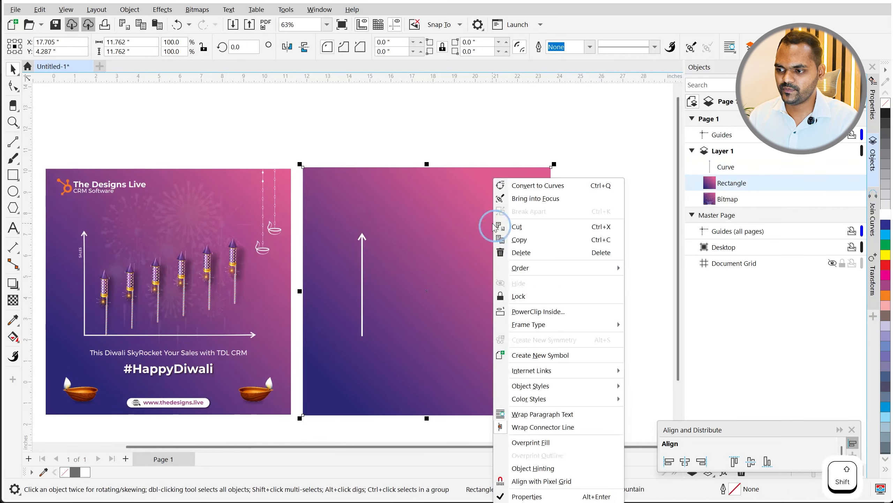
click(515, 296)
key(Escape)
Create a copy of the vertical arrow rotated to 270 degrees about its lower end, forming the horizontal axis.
scroll(355, 255, up, 2)
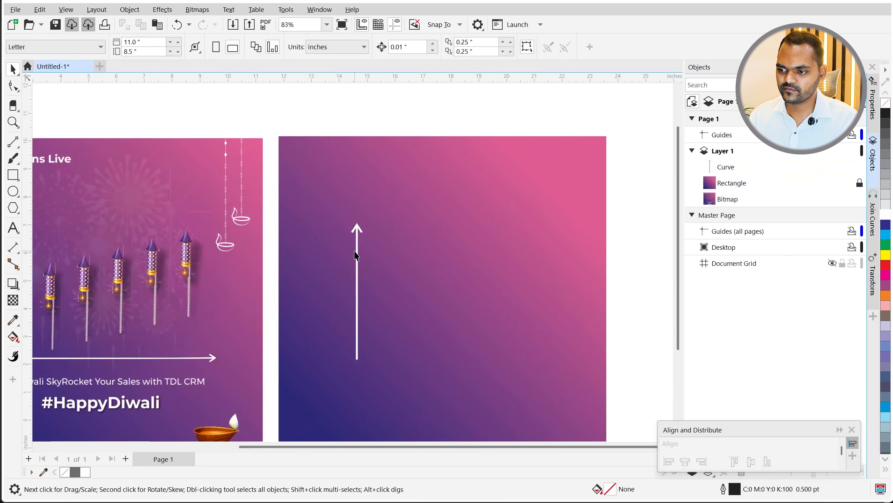
click(357, 255)
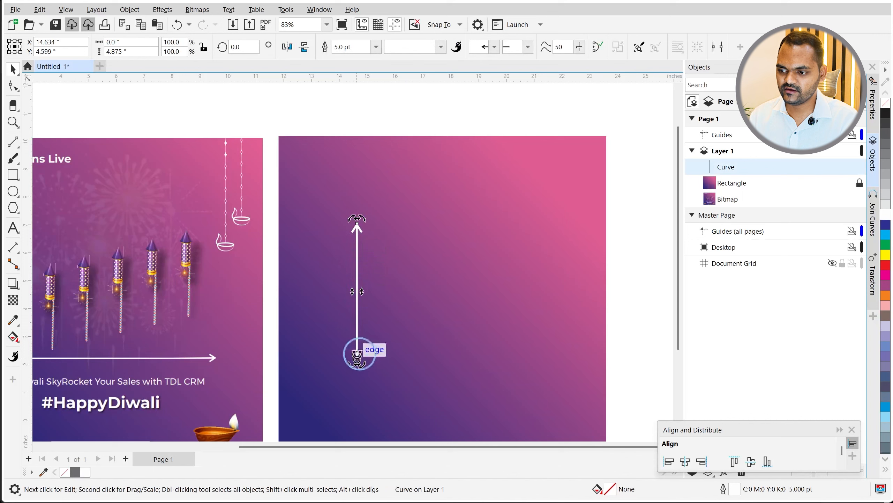
drag(371, 228, 494, 365)
click(613, 346)
click(492, 360)
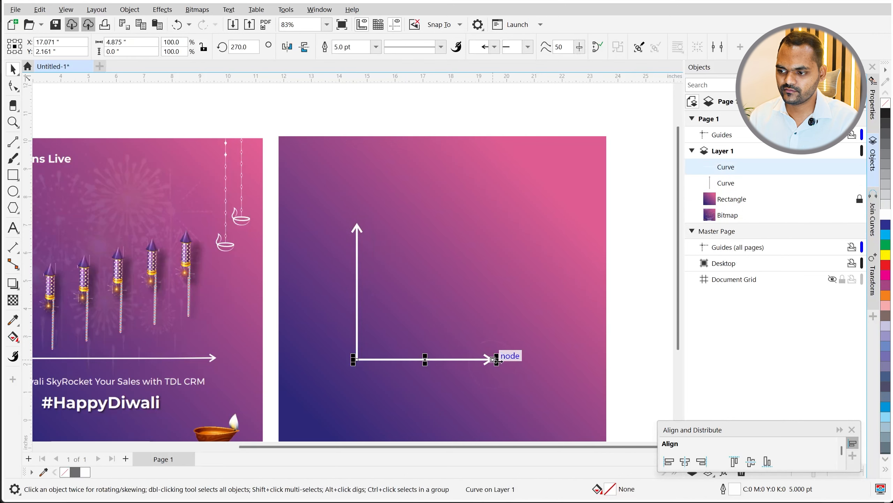
Lengthen the horizontal arrow to about 7.59 inches and group both axis arrows, centred horizontally on the gradient square.
drag(573, 362, 389, 300)
scroll(486, 336, down, 3)
key(ctrl+g)
scroll(405, 292, up, 2)
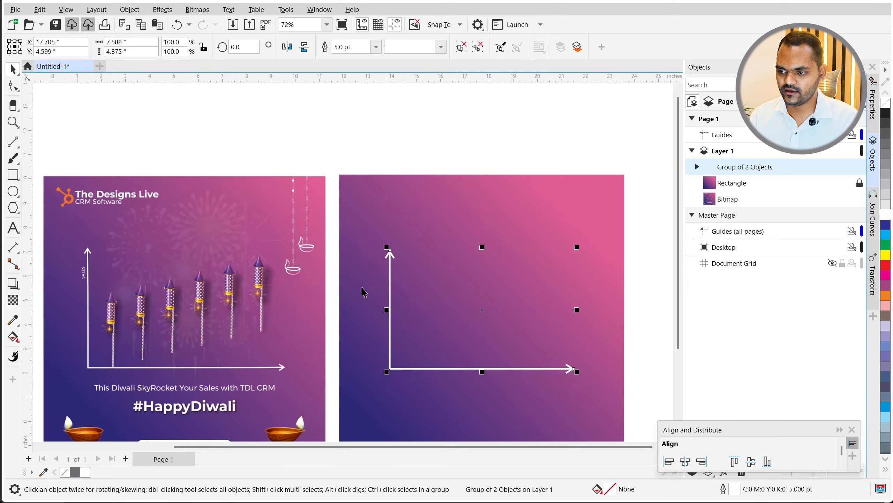
scroll(429, 355, down, 3)
scroll(428, 355, up, 2)
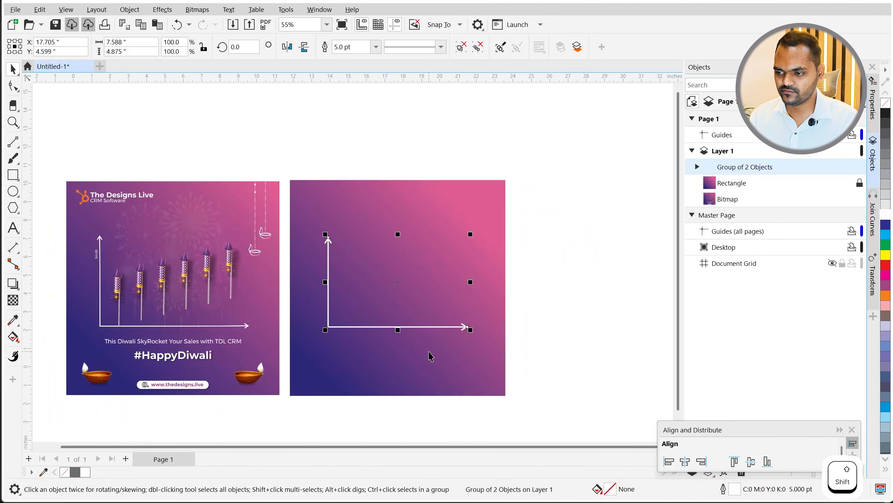
click(554, 299)
scroll(351, 321, down, 1)
scroll(330, 332, up, 1)
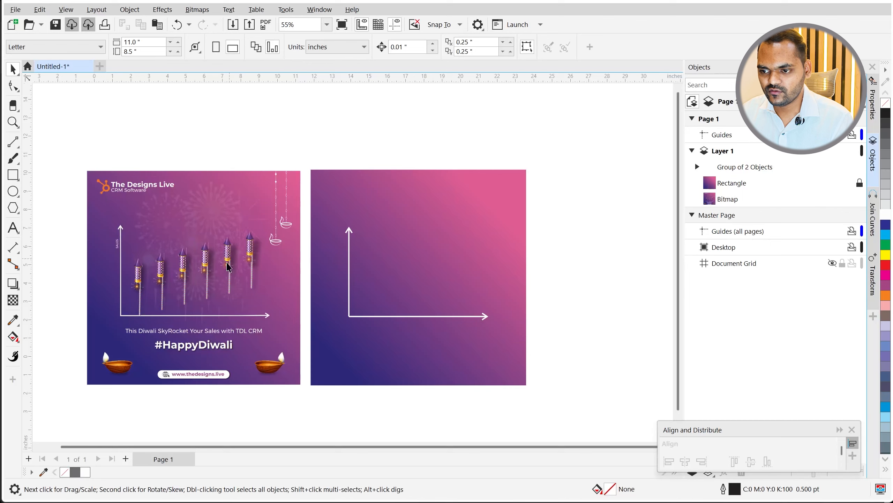
Switch to Chrome and search Google Images for firecrackers pictures in a new tab.
key(alt+Tab)
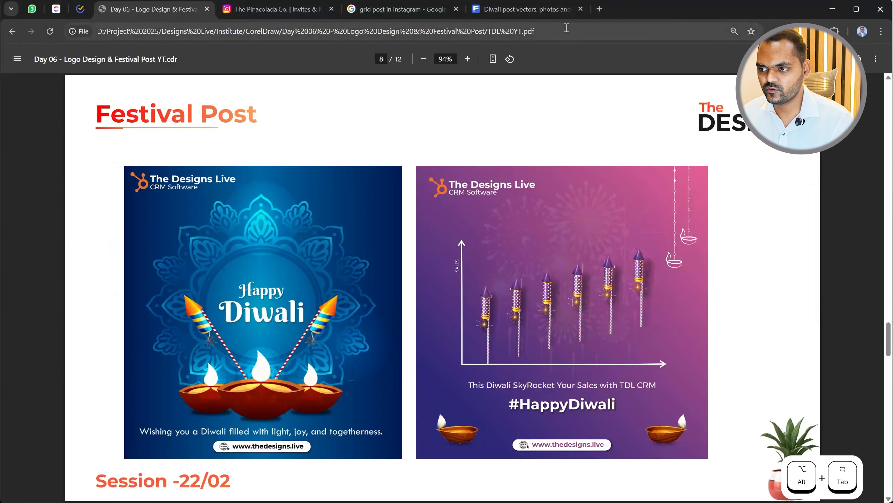
click(599, 9)
text(fire)
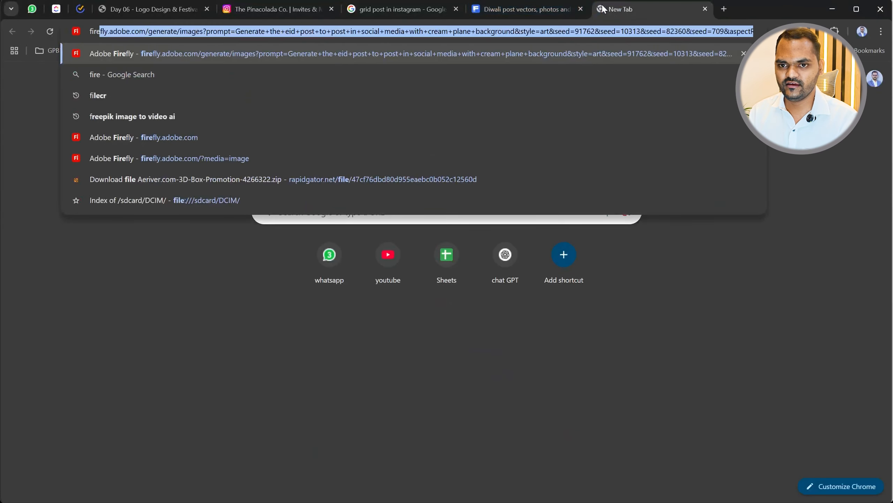
text(crackers)
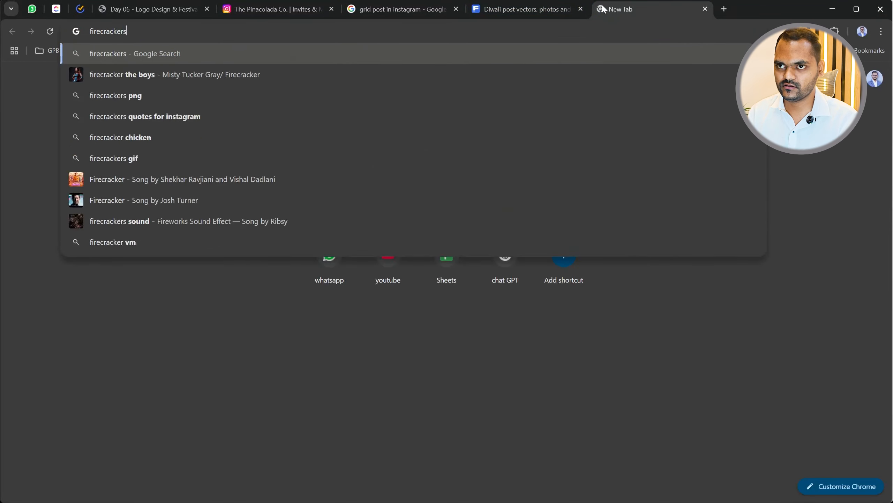
key(Return)
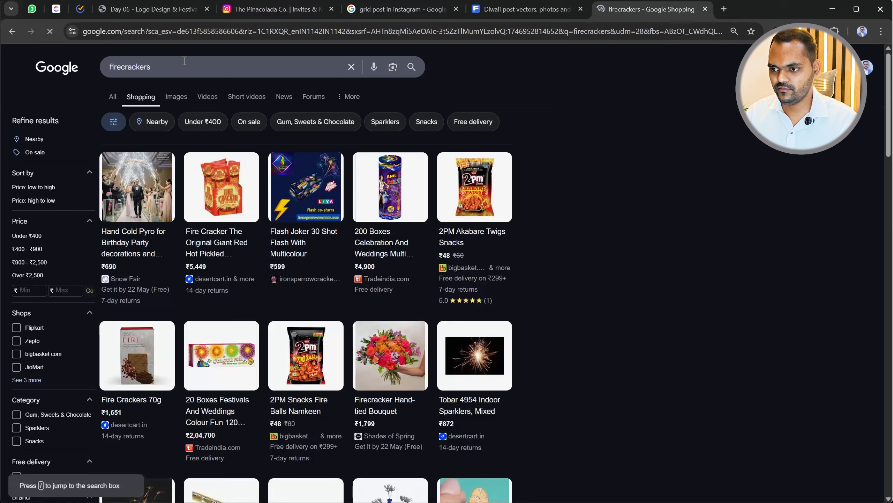
click(203, 61)
text(imege)
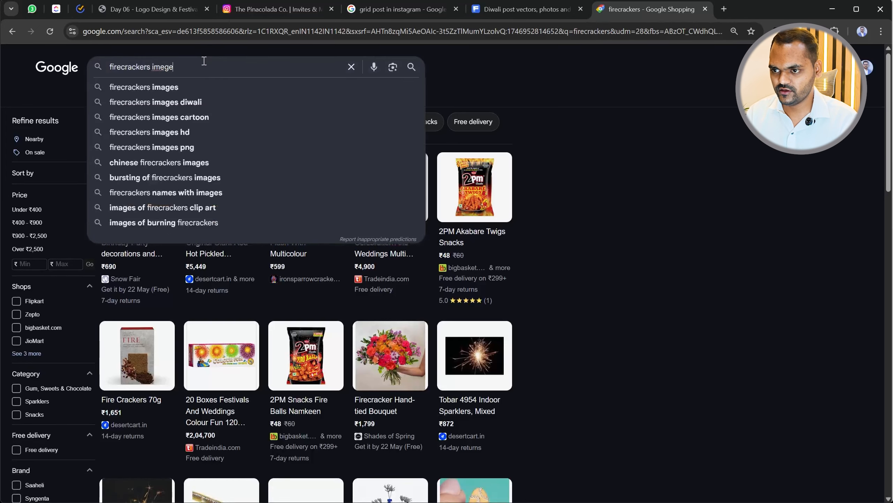
key(Return)
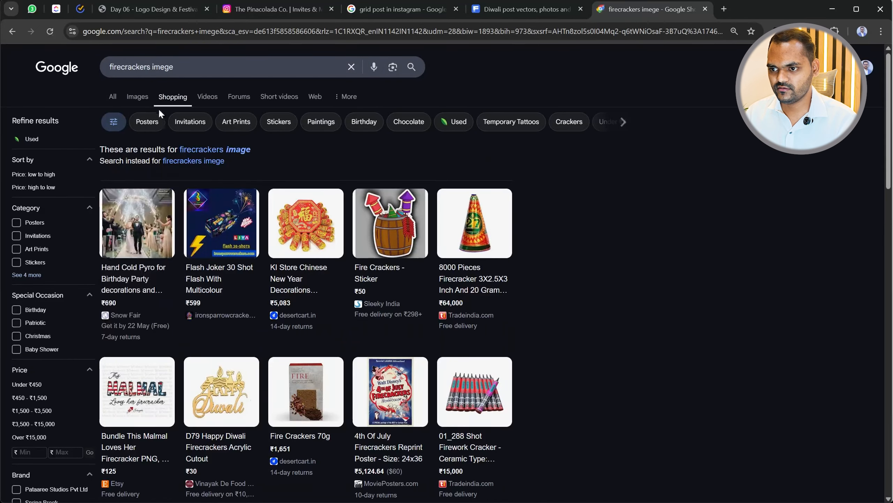
click(136, 100)
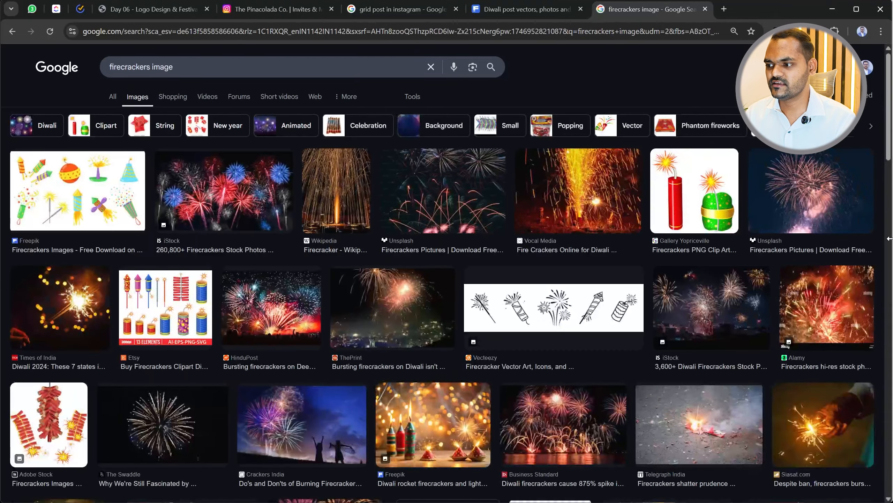
Copy the single firework burst on a black background from the image results and paste it into the CorelDRAW page.
scroll(419, 319, down, 4)
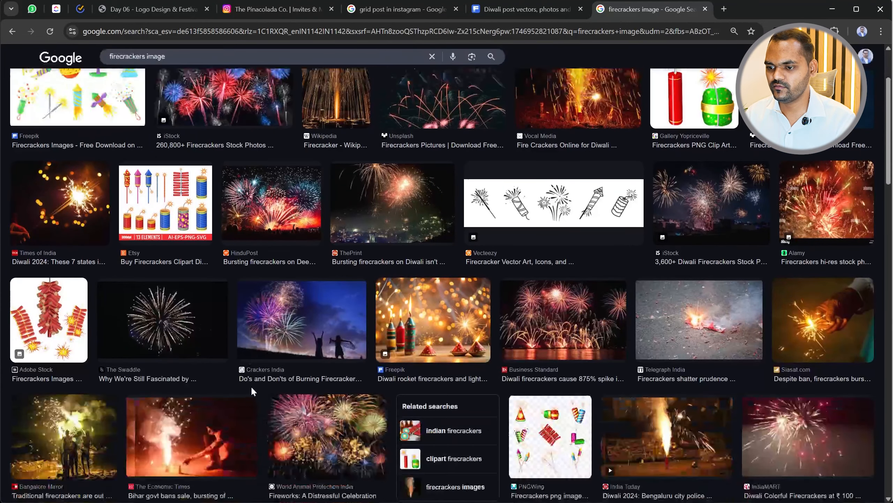
click(143, 309)
right_click(704, 188)
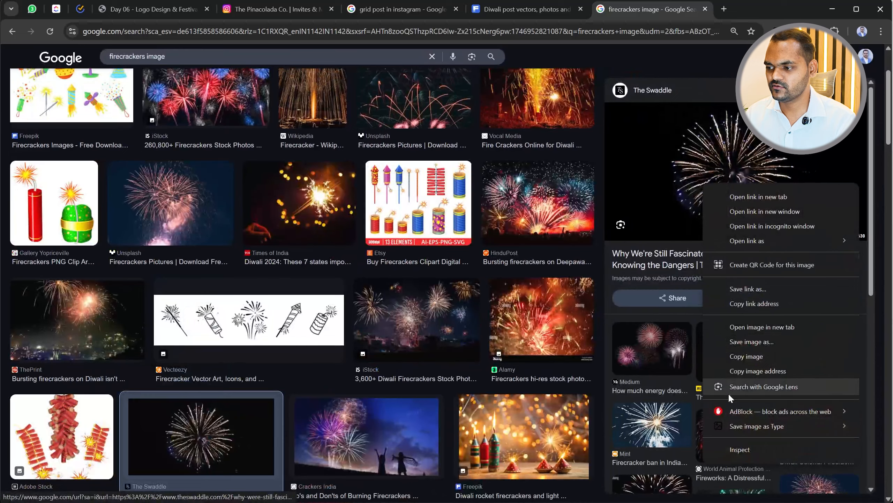
click(743, 355)
key(alt+Tab)
key(ctrl+v)
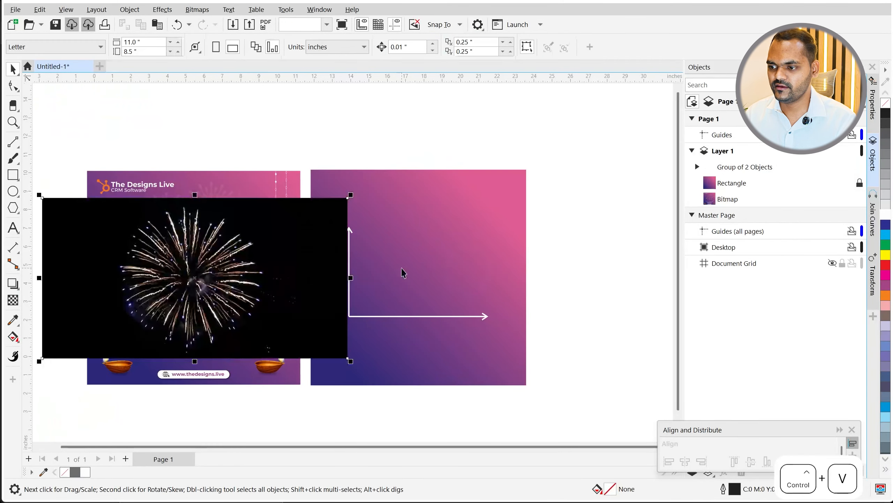
Shrink the firework image to about 9.43 inches wide and place three copies of it over the gradient square.
drag(349, 369, 299, 325)
drag(172, 271, 448, 292)
key(space)
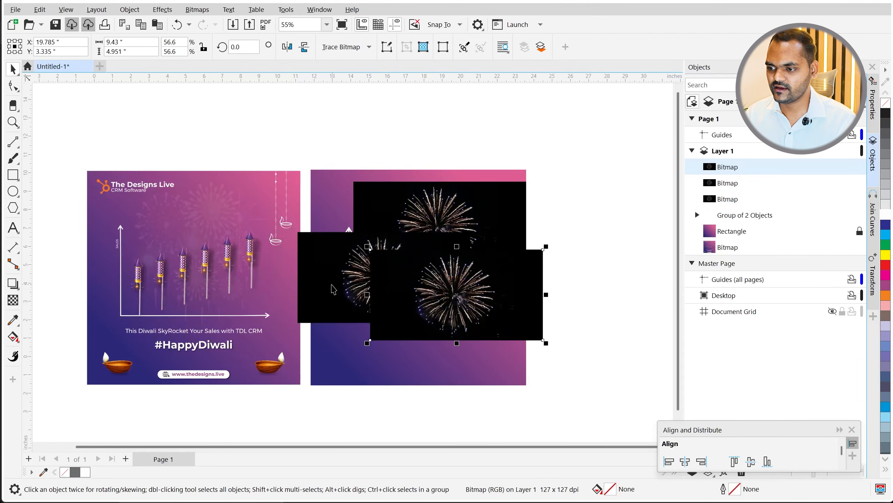
Reduce the two lower firework images to about 6.64 inches wide and position them side by side beneath the largest burst.
shift+click(313, 287)
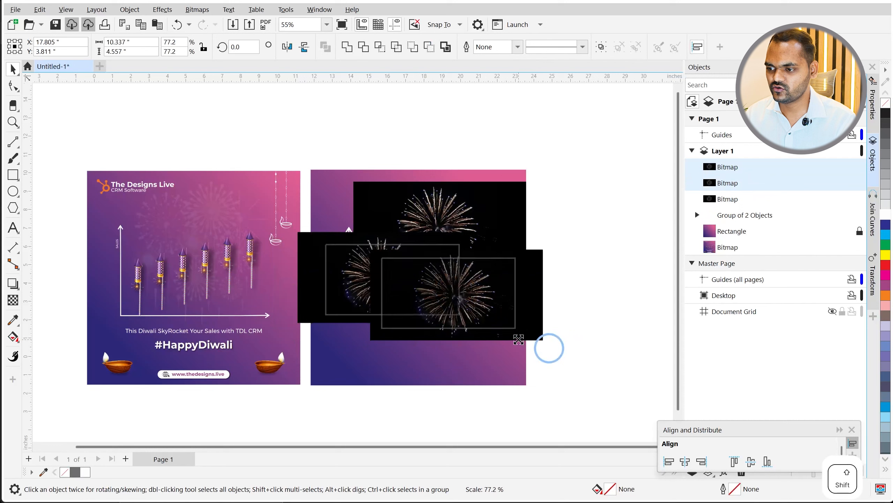
drag(547, 345, 509, 327)
drag(425, 289, 431, 284)
click(355, 278)
drag(354, 279, 347, 280)
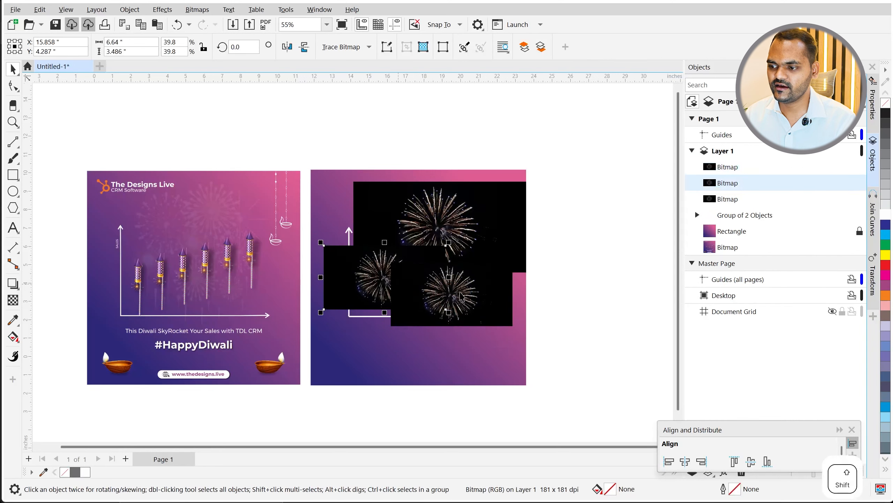
Group the three firework images and set the group's transparency merge mode to Screen.
shift+click(488, 255)
shift+click(475, 211)
key(ctrl+g)
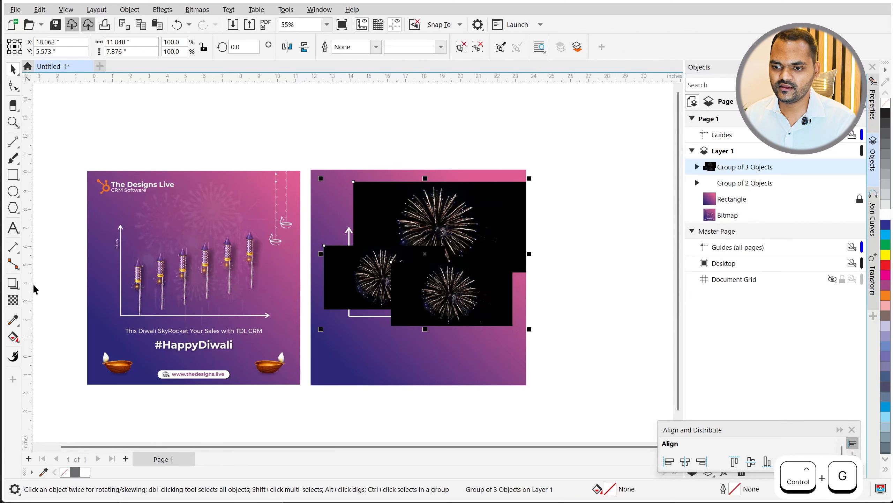
click(15, 300)
click(147, 49)
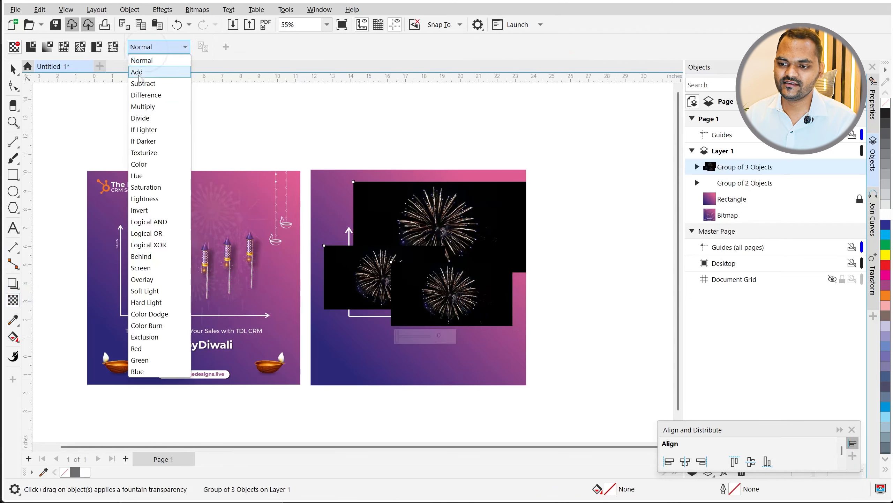
click(147, 268)
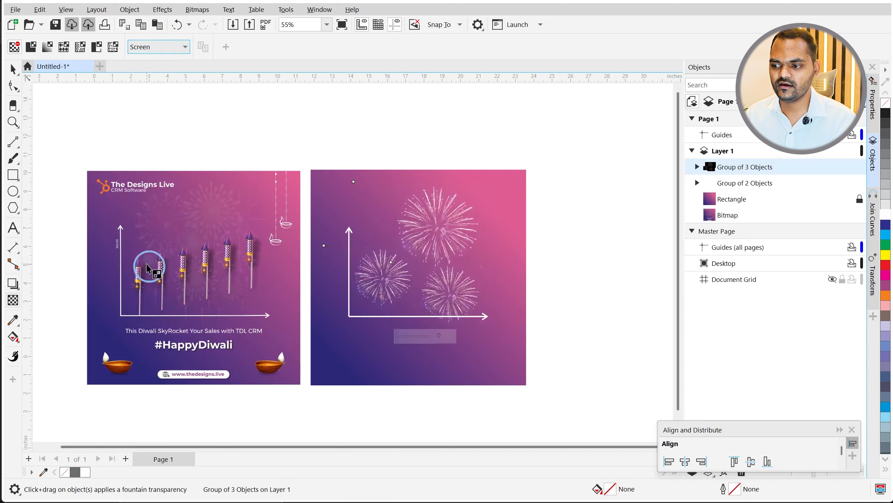
Fade the fireworks group with a uniform transparency of 72.
click(13, 70)
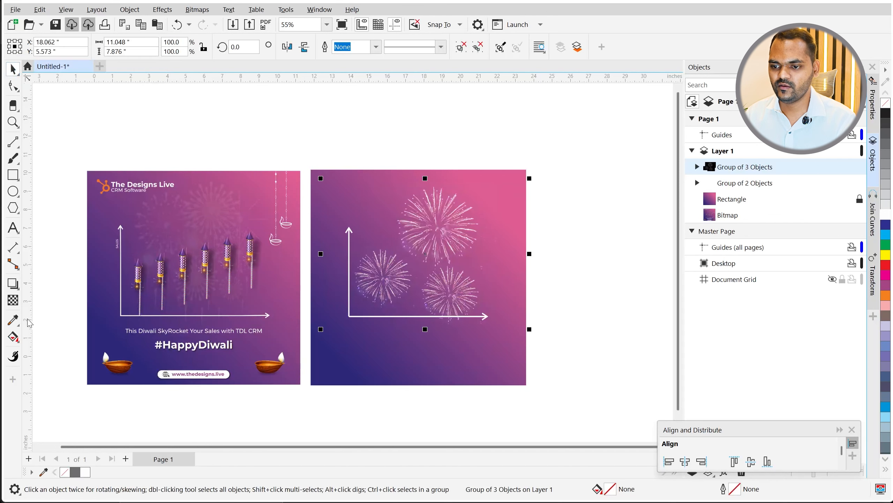
click(13, 300)
drag(408, 336, 423, 343)
click(13, 70)
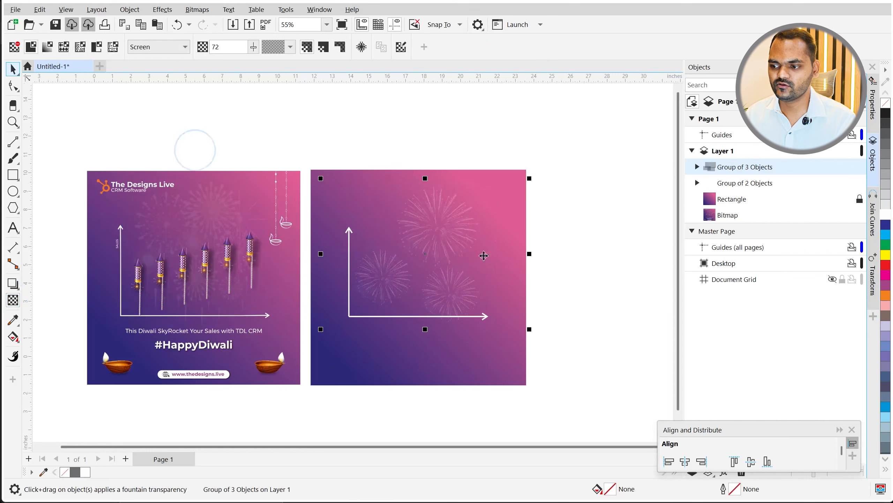
Bring the grouped axis arrows to the front of the layer, above the fireworks.
click(574, 309)
drag(298, 234, 298, 232)
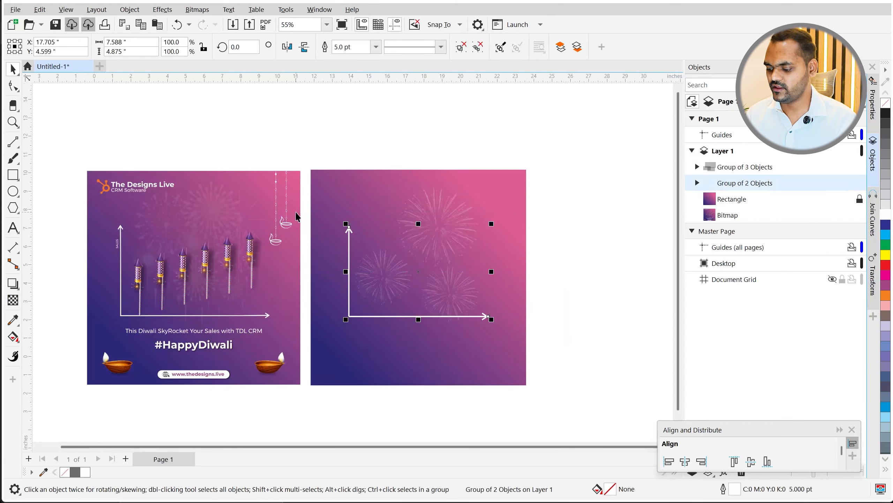
key(shift+Page_Up)
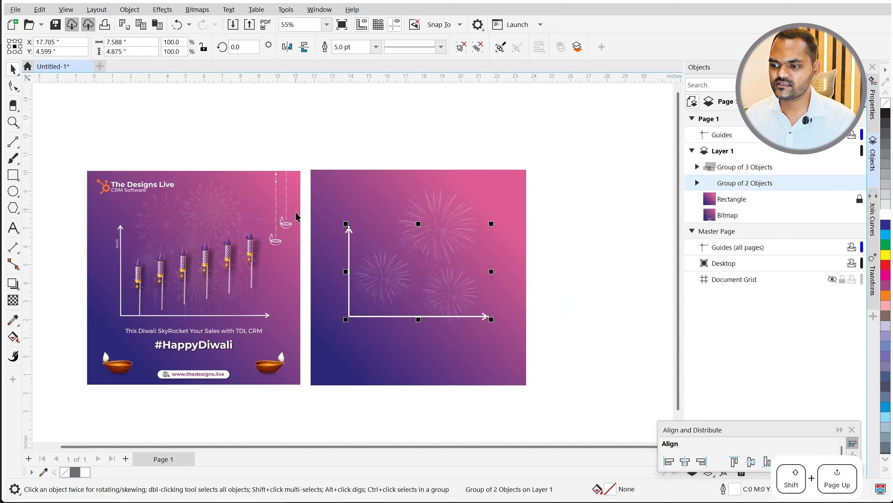
click(507, 289)
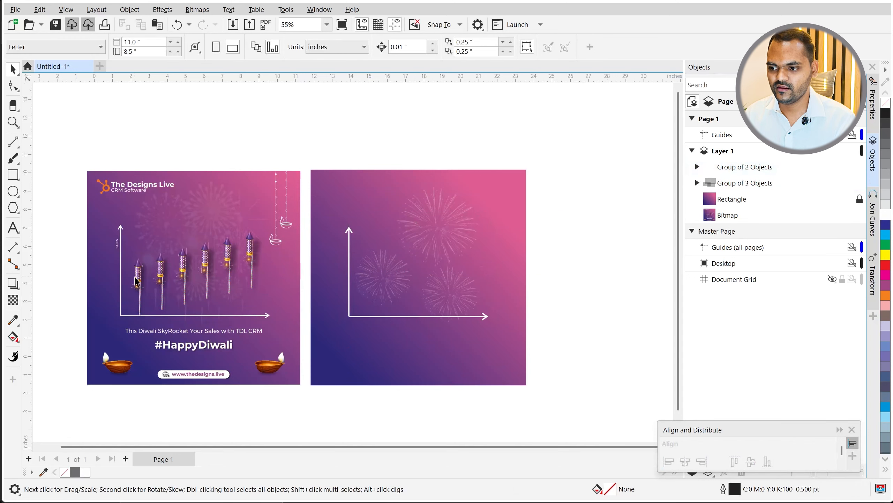
Switch back to Chrome and search Google Images for "diwali rocket png".
key(alt+Tab)
click(582, 33)
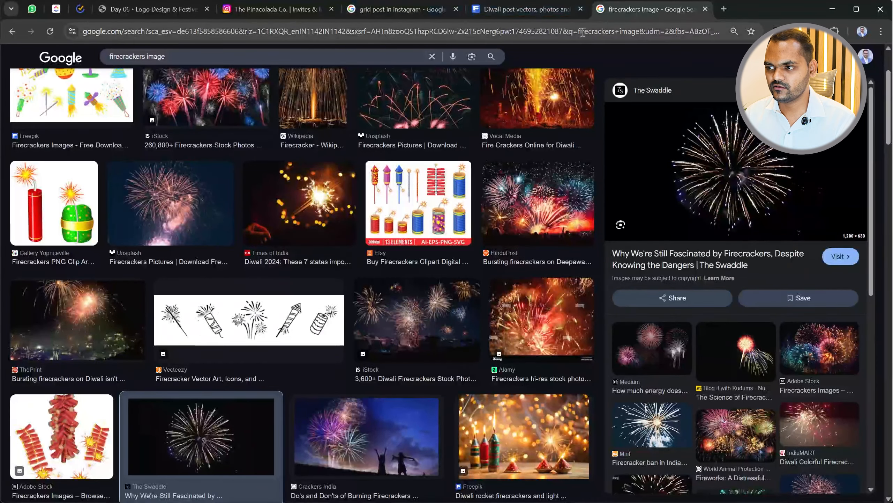
text(rocket png)
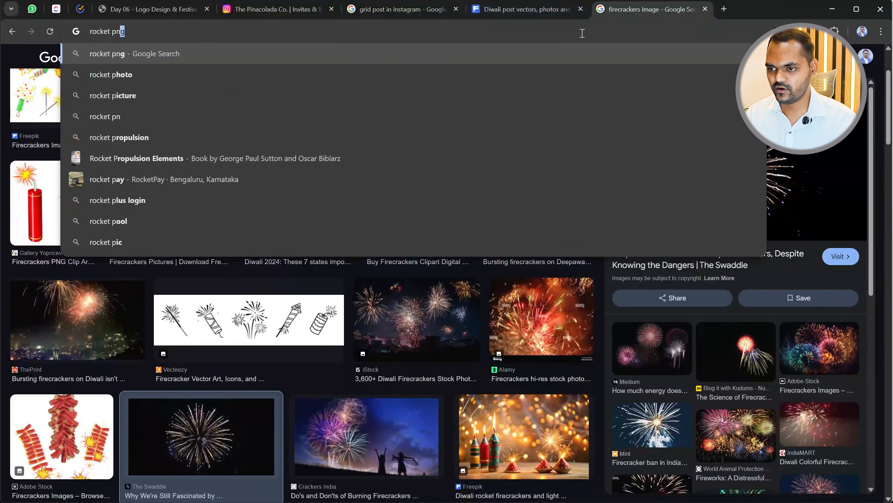
key(Return)
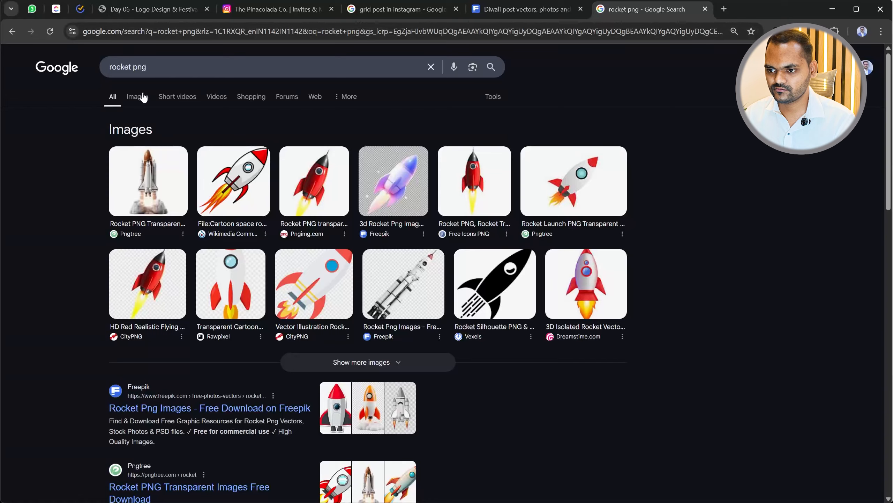
click(136, 96)
click(116, 67)
text(diwali)
key(Return)
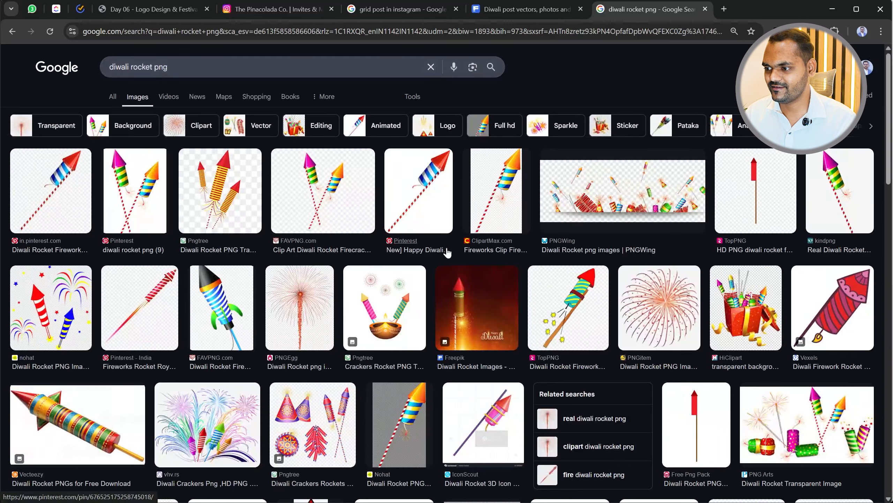
Look through the rocket image results, open Pngtree's Diwali Rockets page from the web results, and dismiss its account notice.
scroll(363, 287, down, 5)
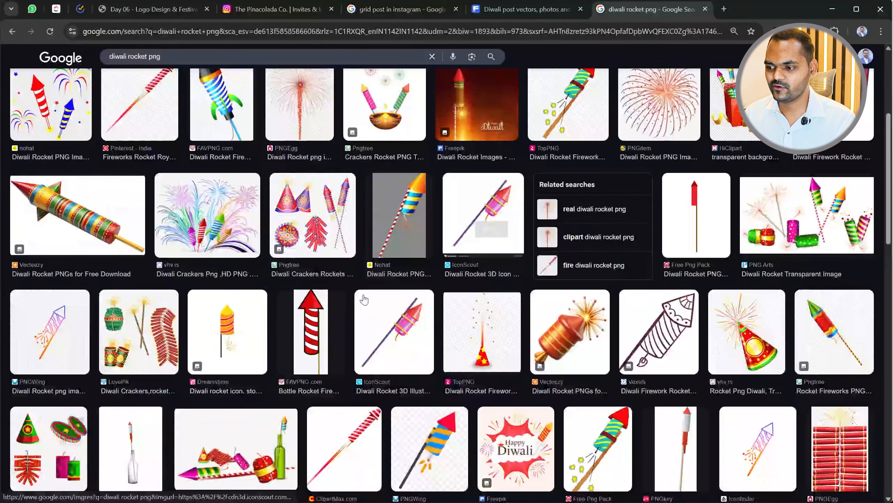
scroll(364, 299, up, 6)
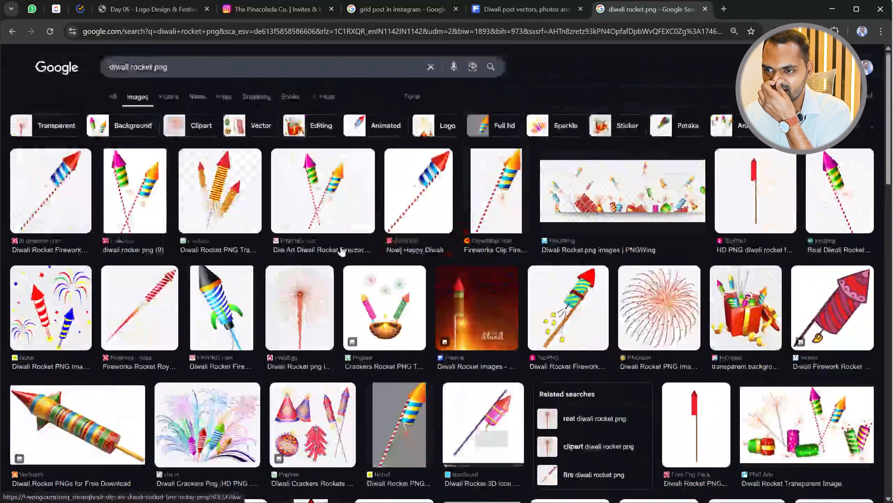
click(113, 96)
scroll(157, 205, down, 5)
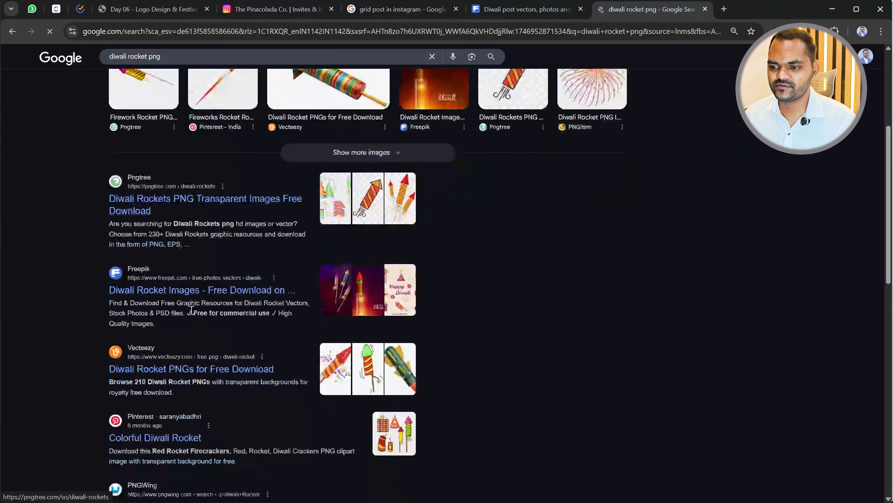
click(157, 205)
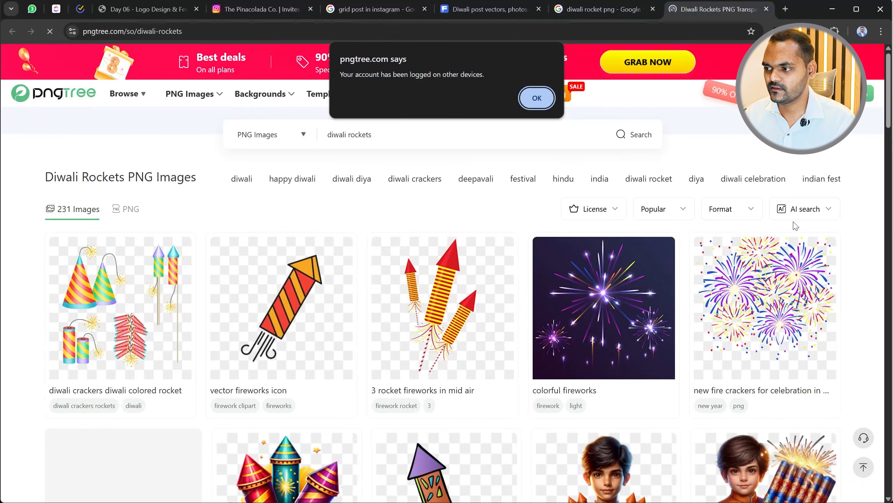
click(536, 98)
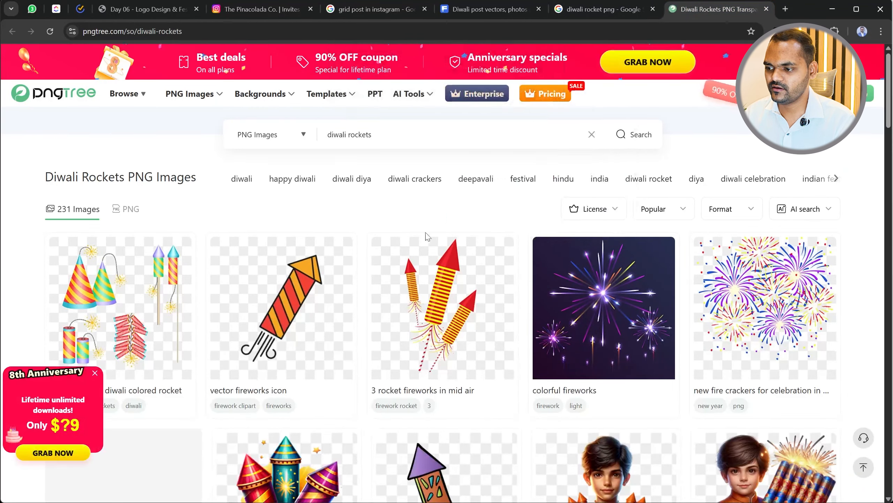
Look through both pages of Pngtree's Diwali rocket results for a suitable rocket and dismiss the sign-up prompt.
scroll(415, 246, down, 10)
scroll(415, 328, down, 5)
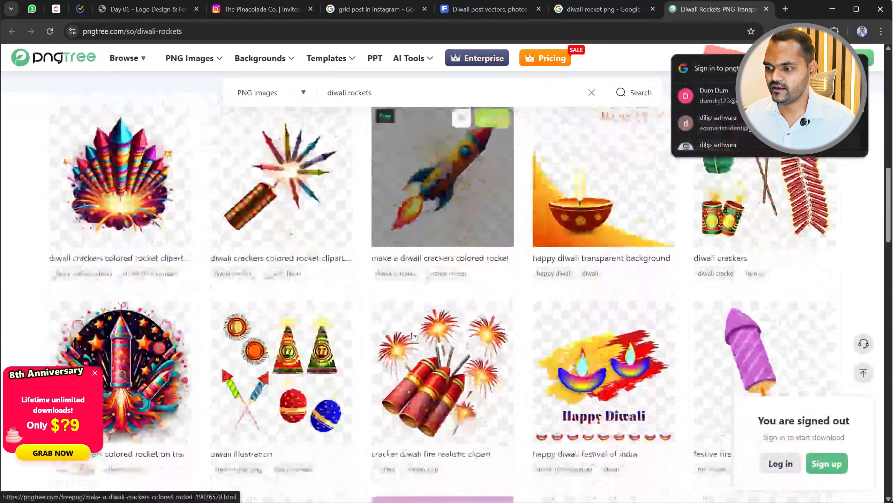
scroll(341, 345, down, 15)
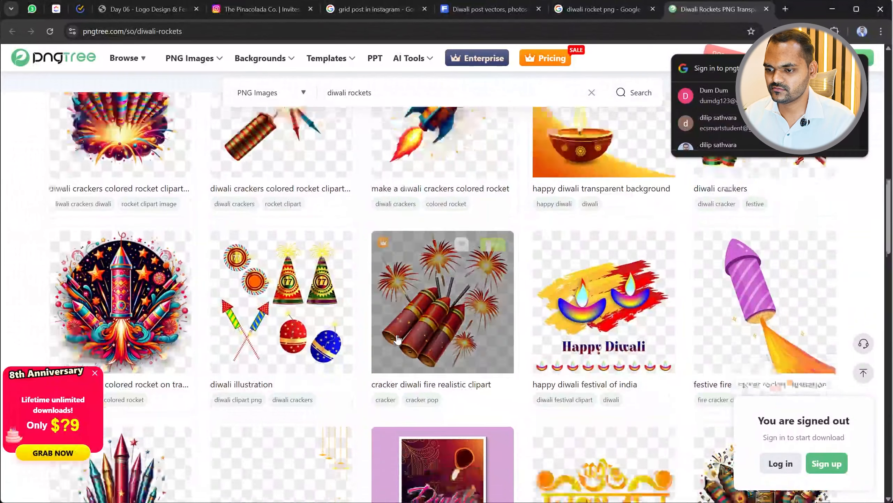
scroll(341, 345, down, 15)
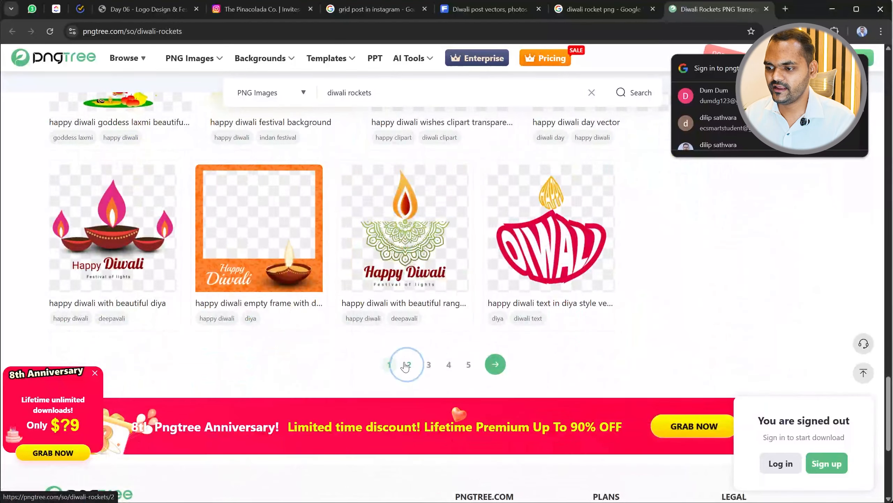
click(407, 365)
scroll(351, 352, down, 10)
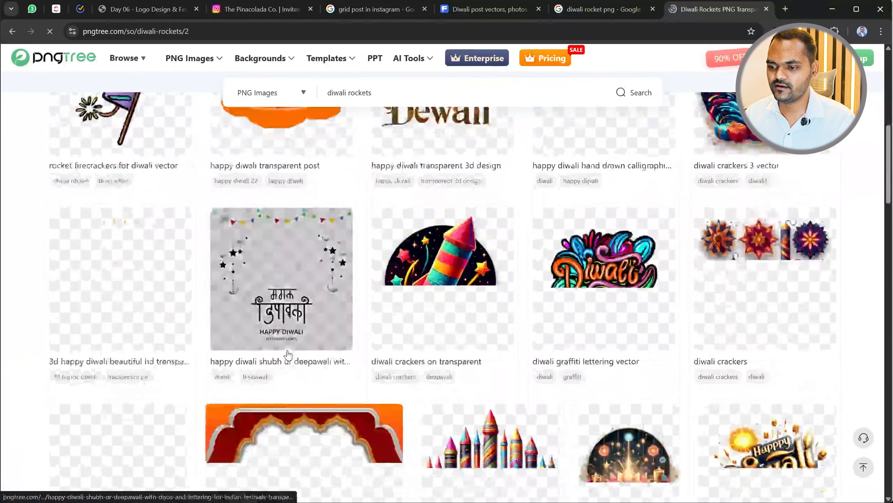
scroll(288, 354, down, 10)
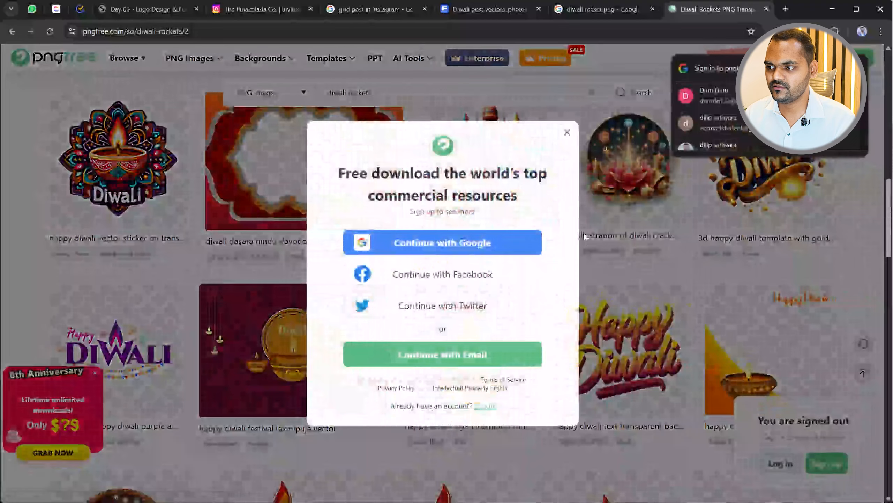
click(567, 132)
Return to the Google Images results, browse the rockets, and open the ClipartMax page of the orange-tipped, blue-and-yellow striped rocket.
click(603, 9)
scroll(369, 287, up, 5)
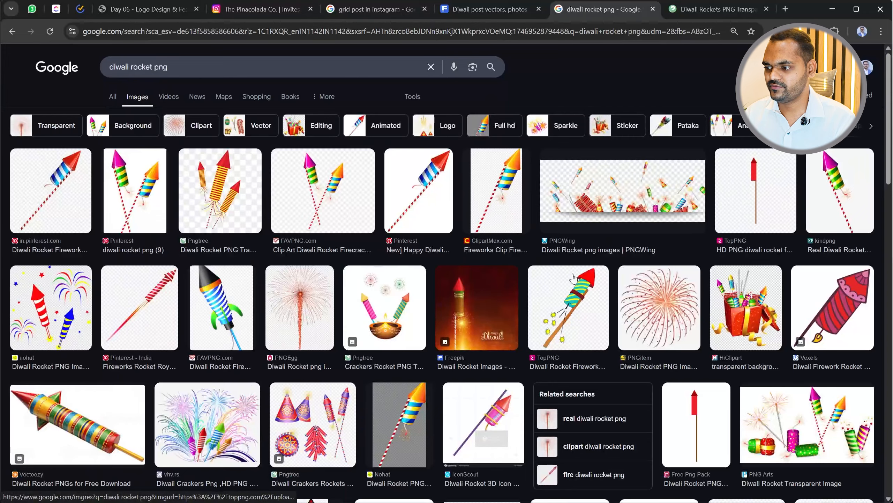
scroll(580, 260, down, 8)
scroll(527, 270, down, 3)
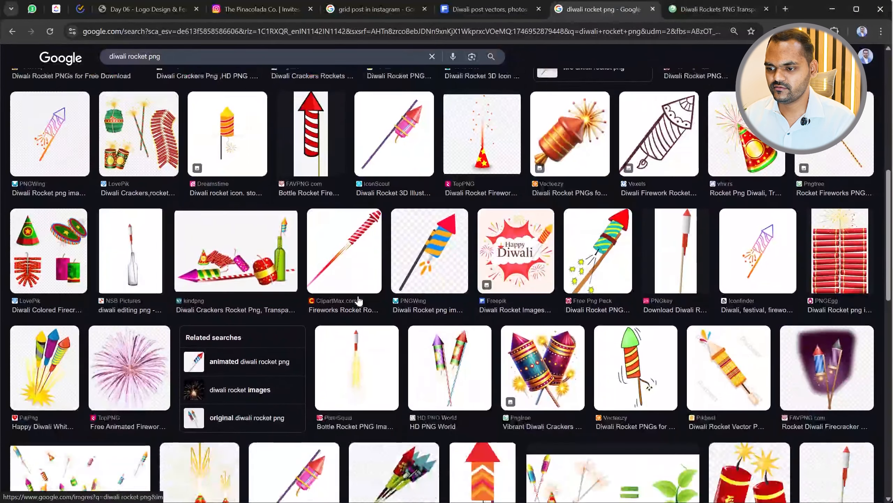
scroll(353, 291, up, 6)
scroll(353, 290, up, 6)
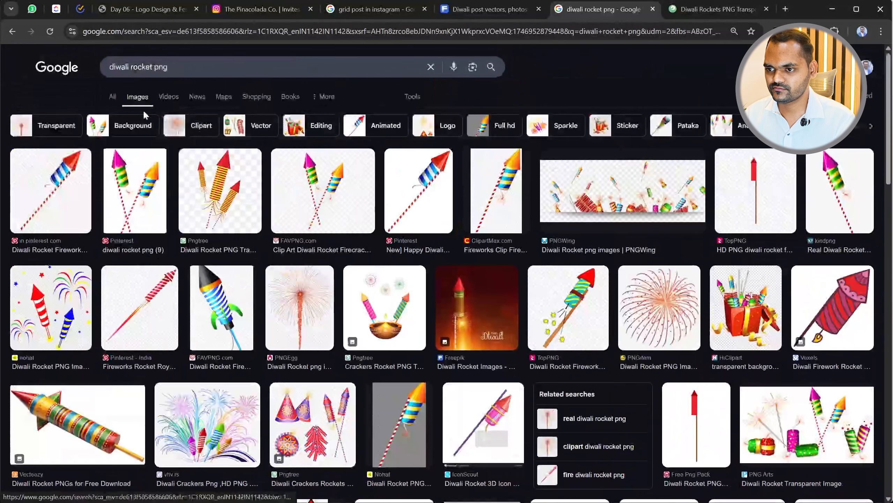
scroll(280, 265, down, 3)
scroll(289, 233, up, 3)
click(520, 199)
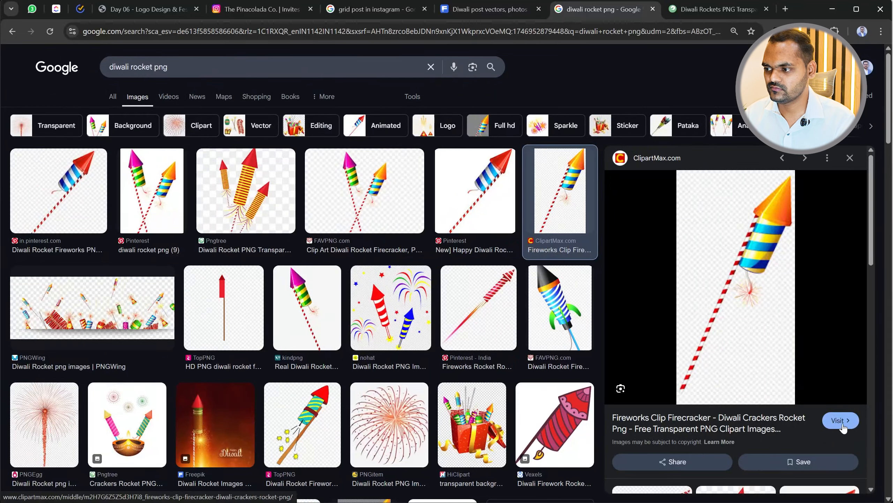
scroll(441, 380, down, 10)
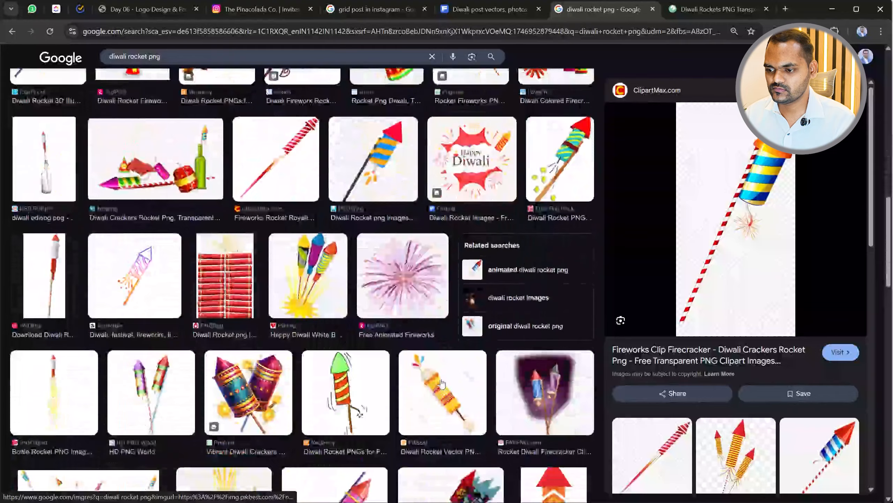
scroll(441, 380, down, 8)
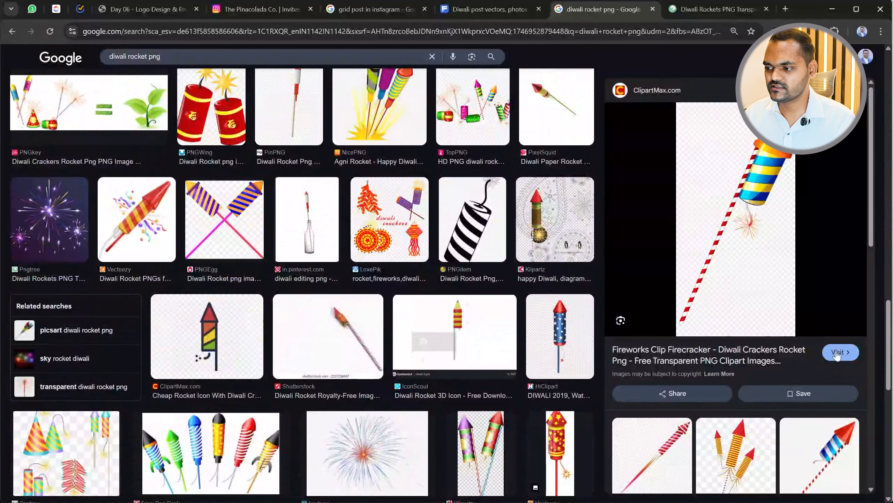
click(837, 352)
Switch to the Freepik page and search for "diwali rocket".
click(464, 9)
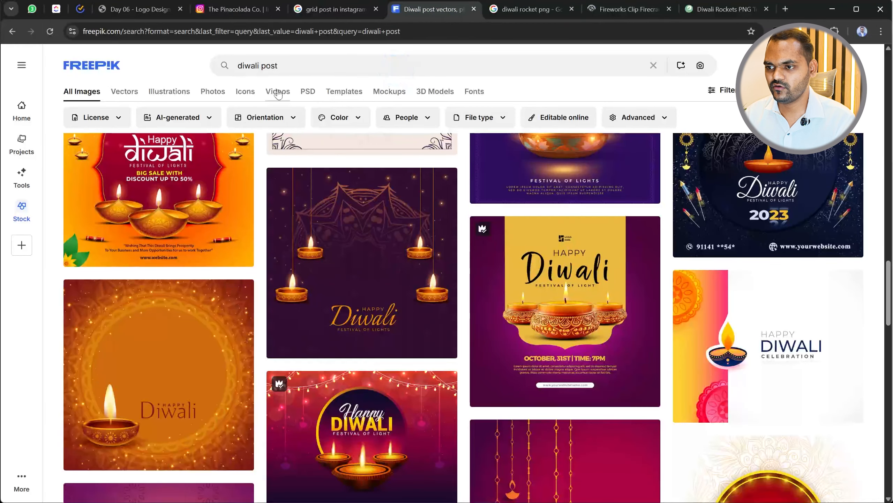
double_click(270, 66)
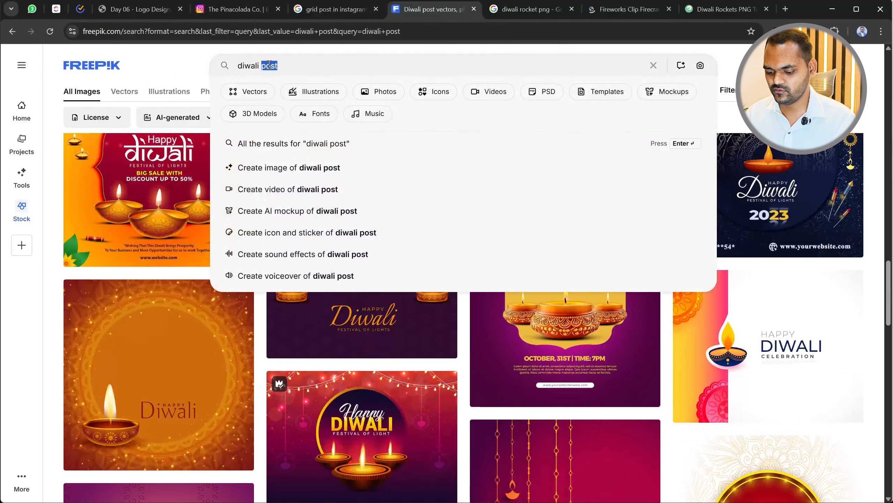
text(rocket)
key(Return)
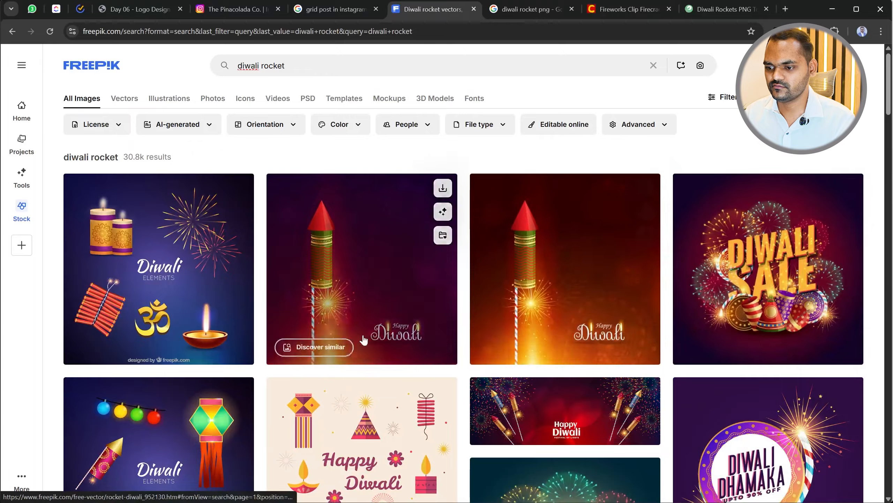
Examine the Freepik rocket results and compare them with the Pngtree, ClipartMax and Google Images options for a usable rocket.
scroll(538, 343, down, 10)
scroll(538, 343, down, 10)
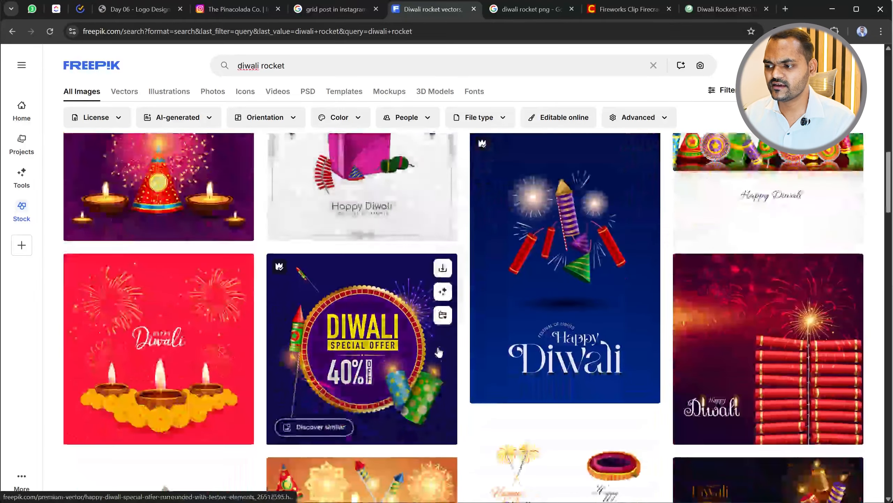
scroll(370, 307, down, 5)
scroll(370, 307, up, 8)
scroll(371, 309, down, 10)
scroll(373, 310, down, 8)
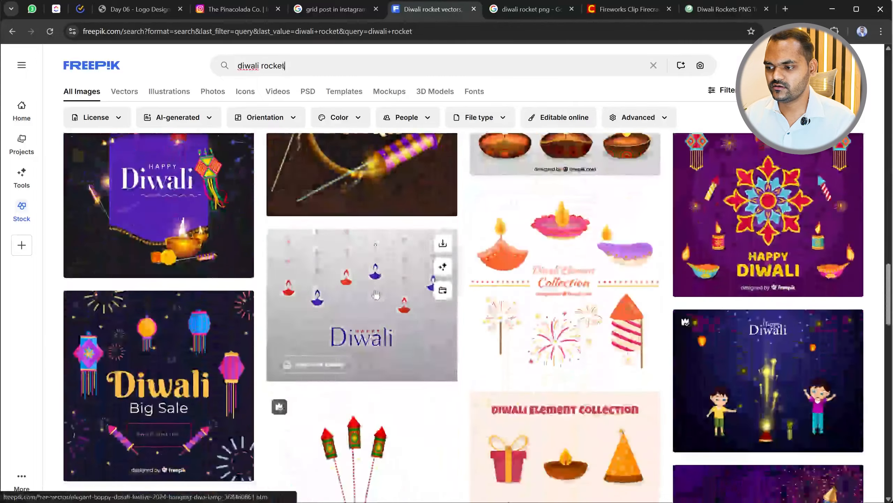
scroll(361, 385, down, 10)
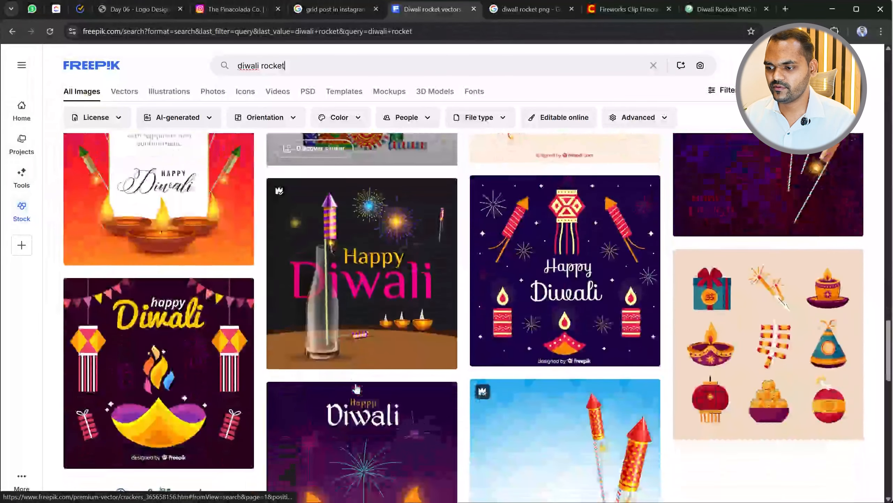
scroll(586, 342, down, 5)
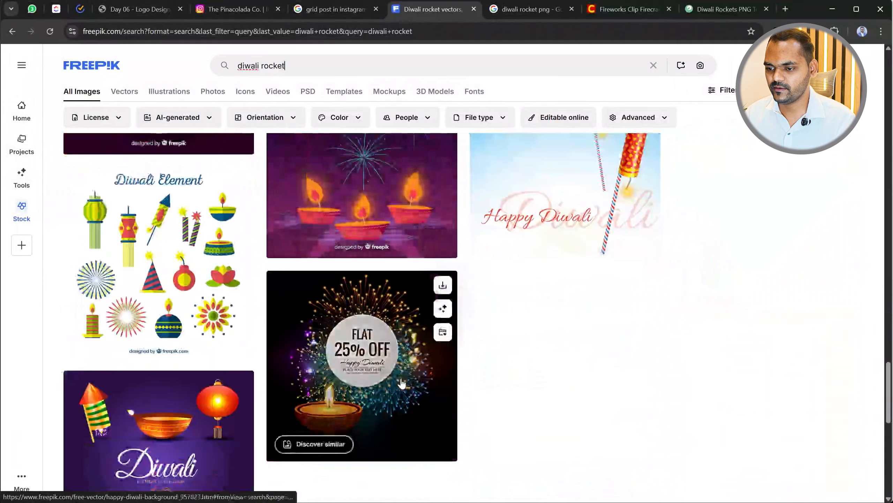
click(692, 8)
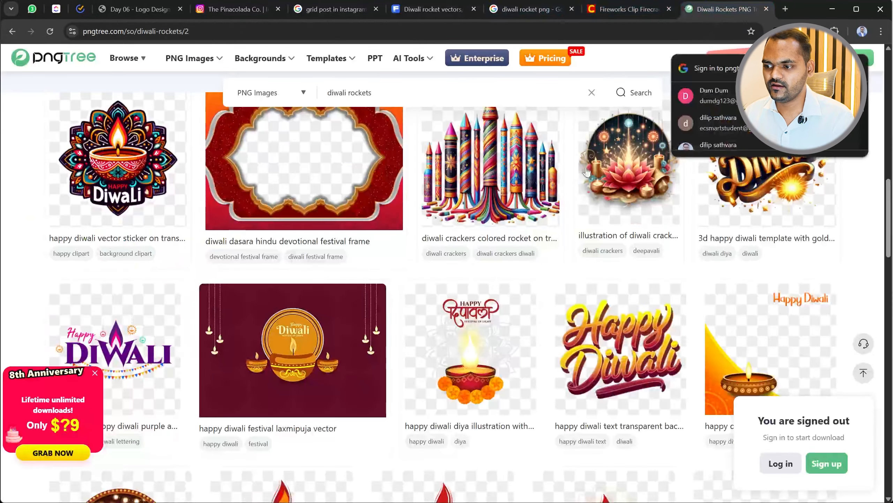
scroll(544, 192, down, 5)
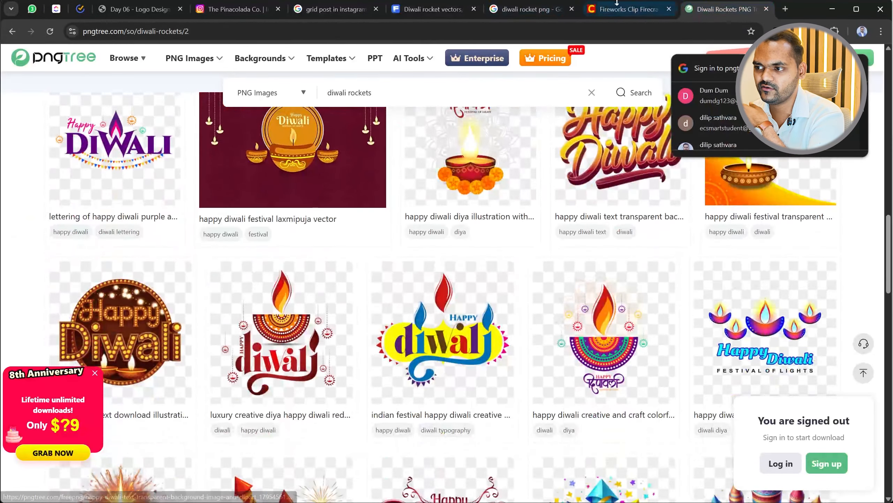
click(625, 9)
click(524, 10)
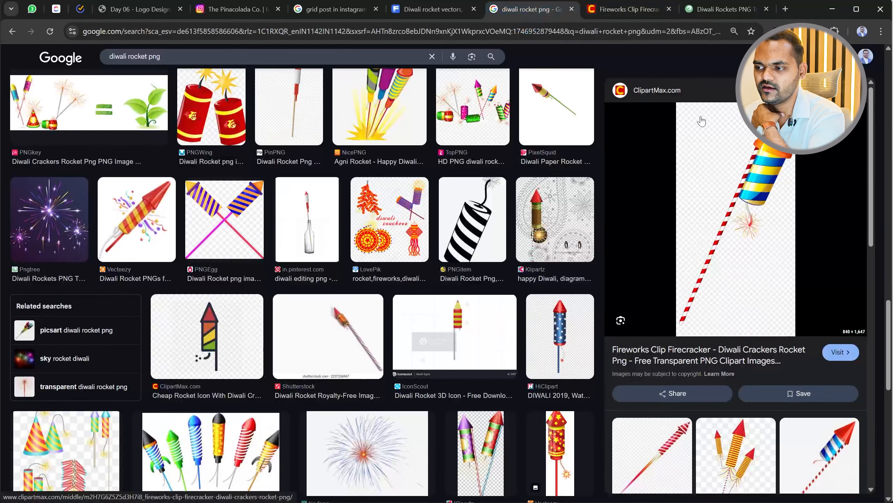
Download the full-size PNG of the striped firecracker rocket from its ClipartMax page.
click(625, 9)
scroll(404, 321, down, 5)
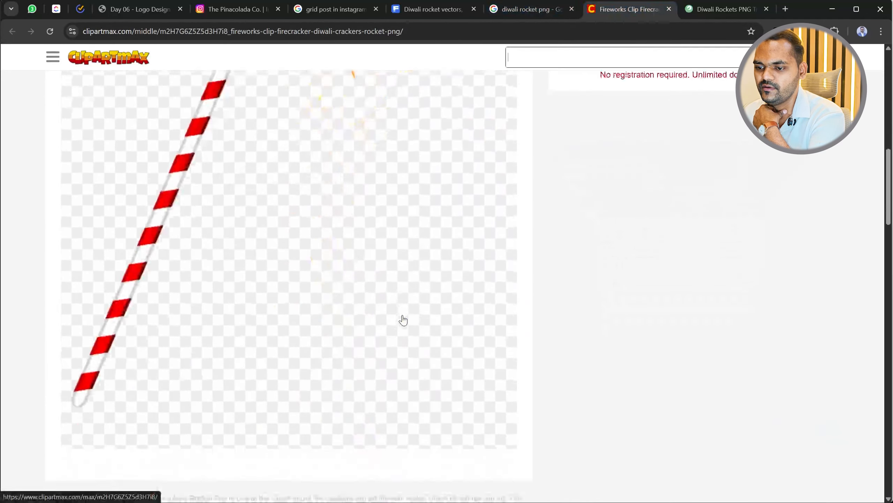
scroll(609, 272, up, 6)
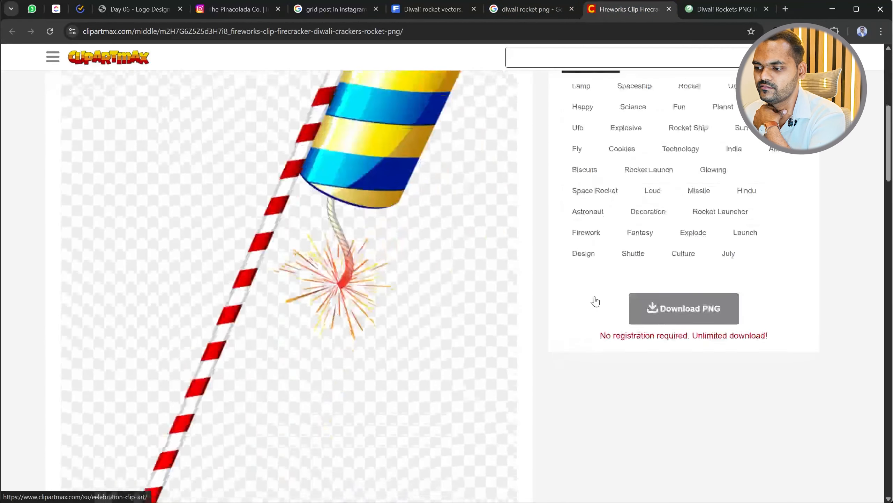
click(682, 310)
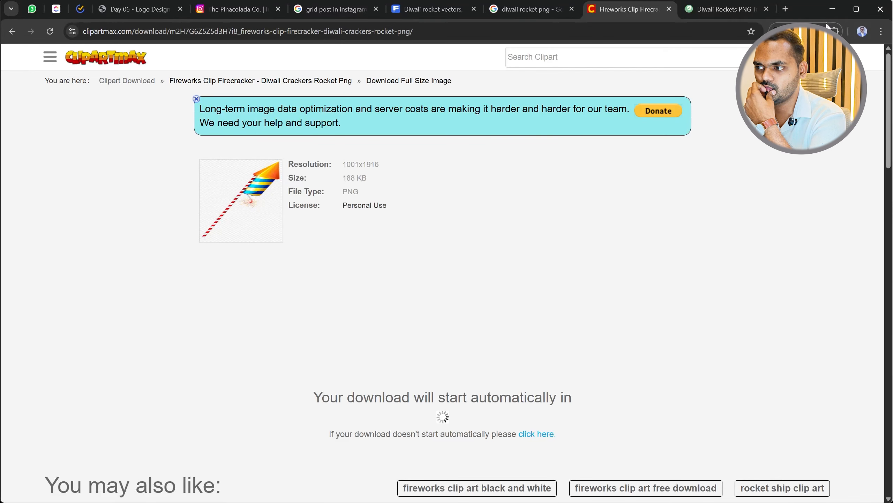
scroll(398, 347, down, 5)
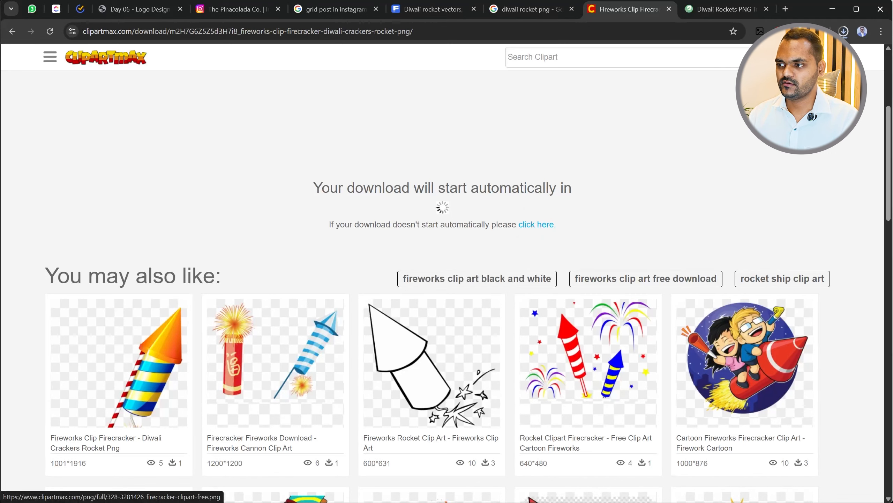
Switch to CorelDRAW and place the downloaded rocket PNG over the axes on the new purple post.
key(alt+Tab)
drag(506, 283, 490, 233)
scroll(435, 281, up, 2)
Rotate the rocket upright by about 21.6° and mirror it horizontally.
click(436, 283)
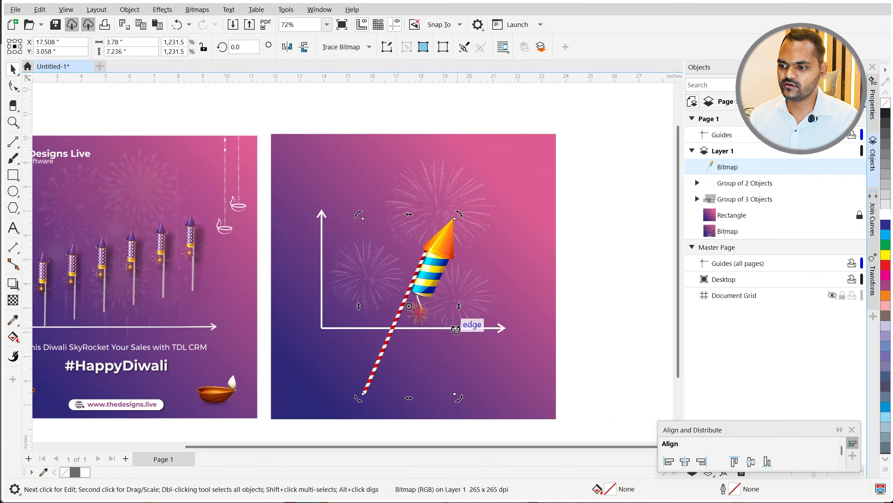
mouse_move(462, 398)
mouse_down()
mouse_move(473, 380)
mouse_move(478, 409)
mouse_move(494, 413)
mouse_move(475, 397)
mouse_up()
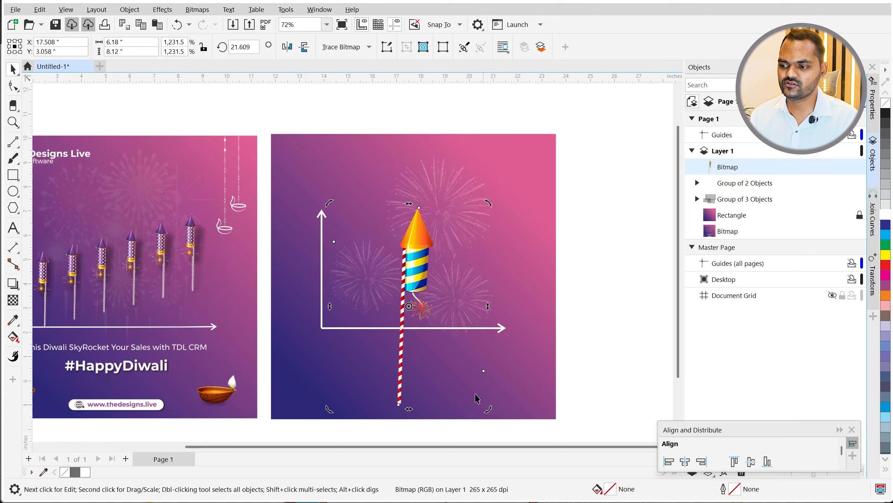
click(287, 49)
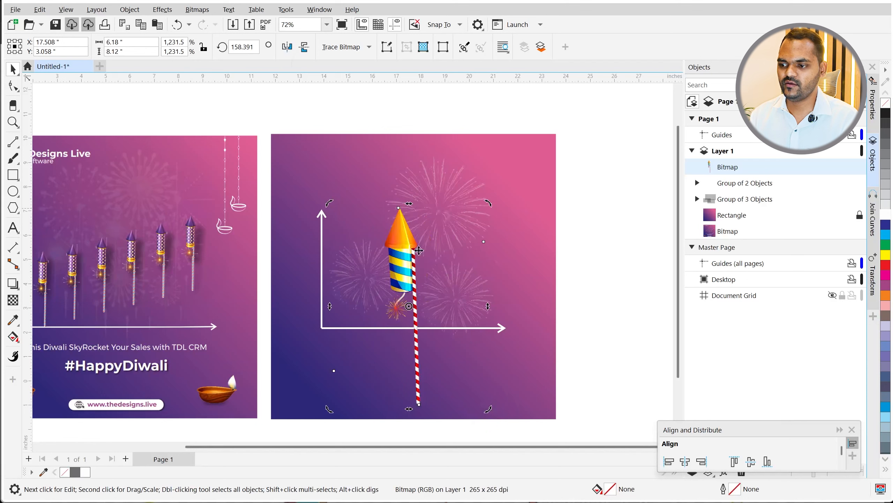
Scale the rocket down to about 2.15 × 2.82 inches and move it beside the foot of the vertical axis.
click(403, 254)
drag(495, 416, 385, 274)
drag(313, 276, 314, 278)
scroll(314, 278, up, 3)
drag(314, 228, 323, 209)
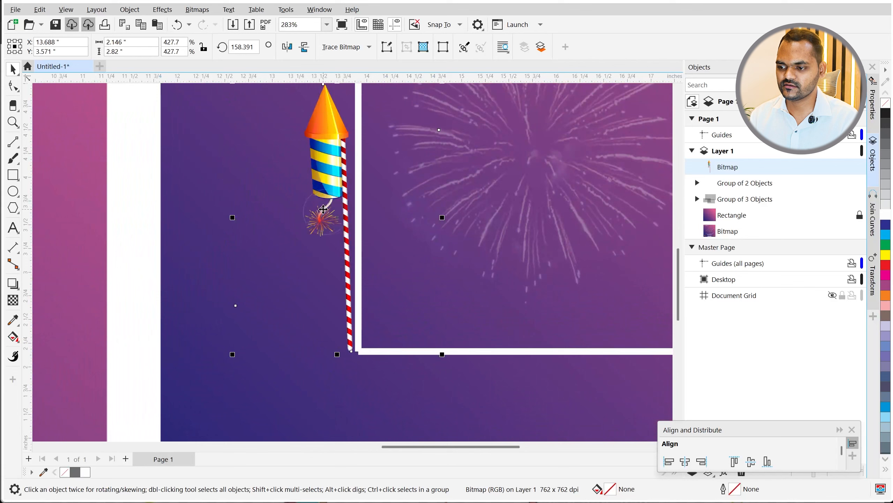
Move the rocket's rotation centre to the foot of its stick and rotate it to about 156.1°, parallel to the vertical axis.
click(338, 218)
drag(349, 304, 354, 345)
scroll(352, 351, down, 4)
scroll(528, 211, up, 5)
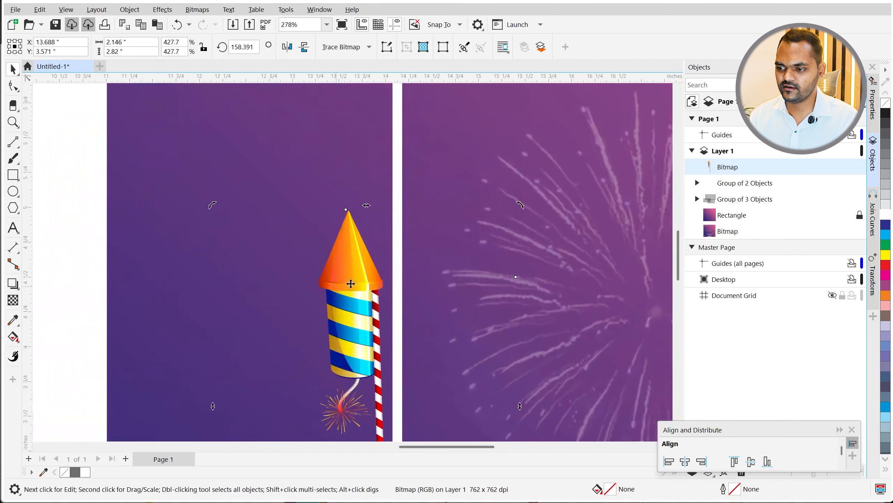
drag(522, 206, 534, 219)
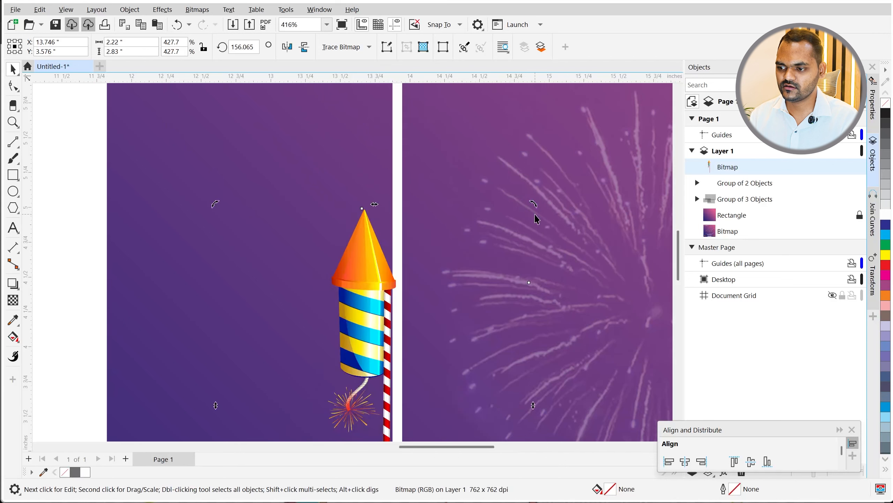
scroll(366, 199, down, 2)
scroll(405, 394, up, 2)
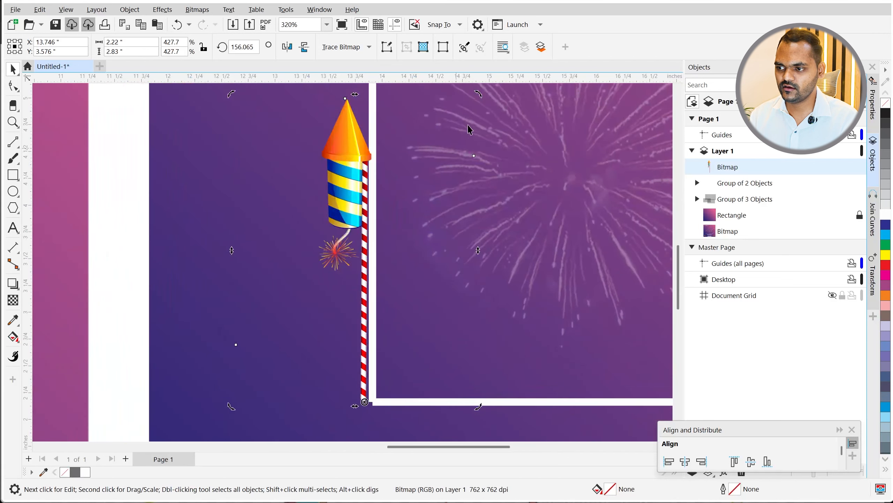
mouse_move(480, 94)
mouse_down()
mouse_move(489, 90)
mouse_move(474, 93)
mouse_up()
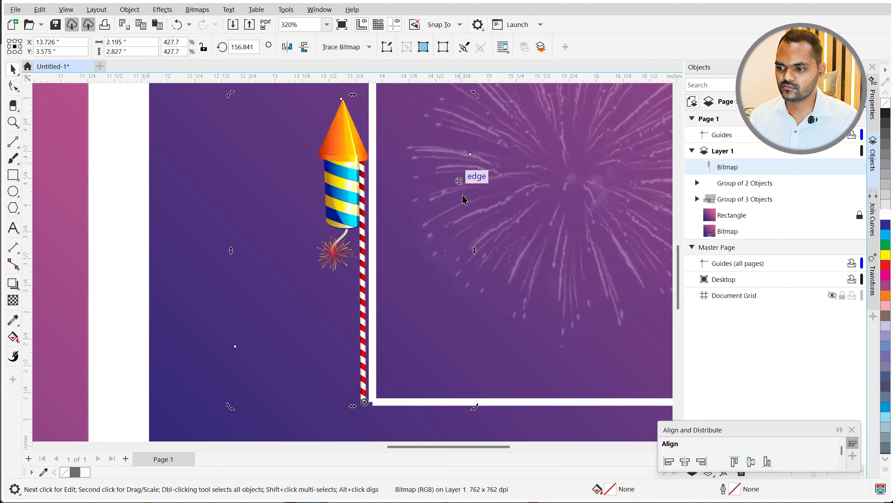
scroll(458, 180, down, 1)
scroll(457, 183, up, 3)
mouse_move(464, 210)
mouse_down()
mouse_move(474, 215)
mouse_move(466, 207)
mouse_up()
Move the straightened rocket inside the chart so its stick stands just above the horizontal axis.
scroll(319, 225, down, 7)
key(ctrl+space)
key(ctrl+space)
drag(313, 259, 355, 257)
scroll(355, 272, down, 2)
scroll(355, 272, up, 1)
scroll(355, 267, down, 2)
scroll(383, 288, up, 2)
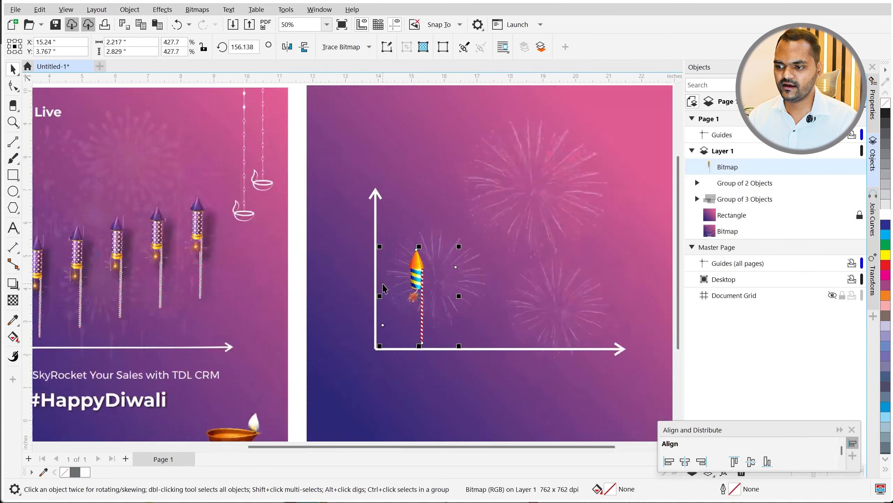
Shift the rocket closer to the vertical axis and place a copy of it slightly higher and to its right.
drag(416, 270, 444, 263)
right_click(438, 258)
key(ctrl+z)
key(ctrl+z)
right_click(444, 262)
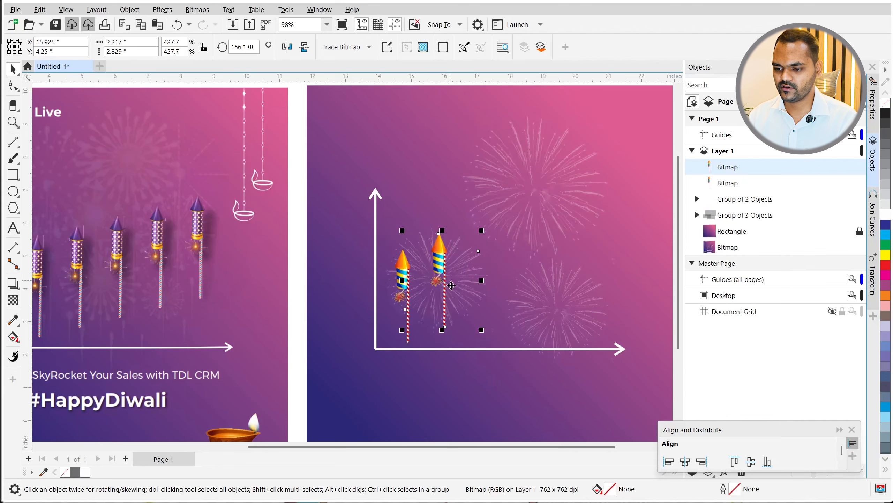
Repeat the last rocket duplication three times to extend the rising row to five evenly stepped rockets.
key(ctrl+r)
key(ctrl+r)
key(ctrl+r)
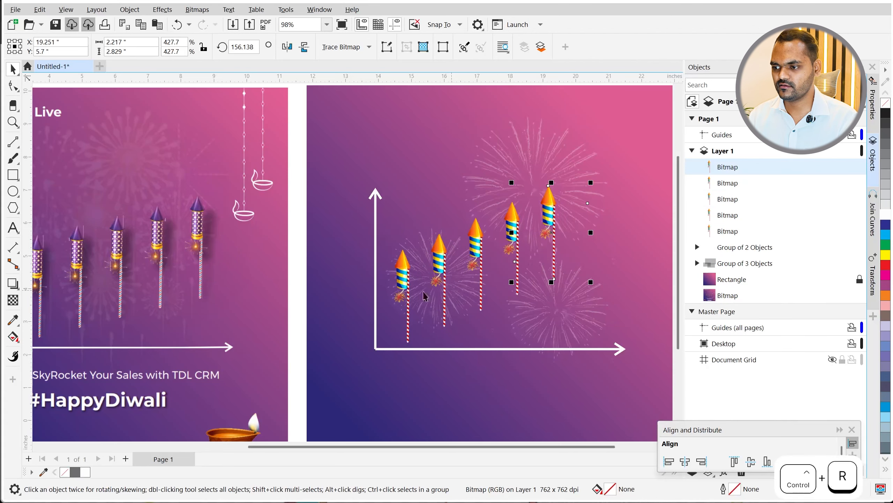
Repeat the duplication for a sixth rocket and lower it slightly below the height of the fifth.
scroll(454, 295, down, 4)
scroll(479, 225, up, 4)
key(ctrl+r)
drag(495, 201, 494, 224)
Try to distribute the six rockets with equal vertical spacing, then undo the distribution.
shift+click(451, 226)
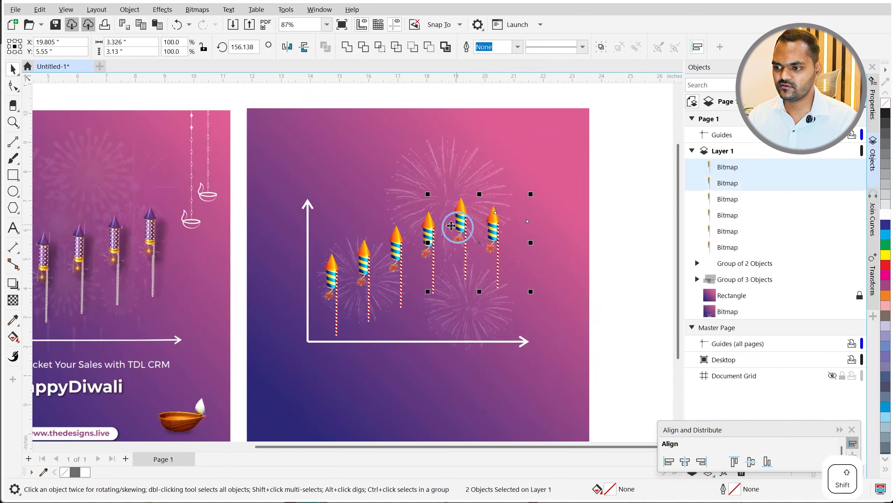
shift+click(419, 242)
shift+click(388, 247)
shift+click(354, 264)
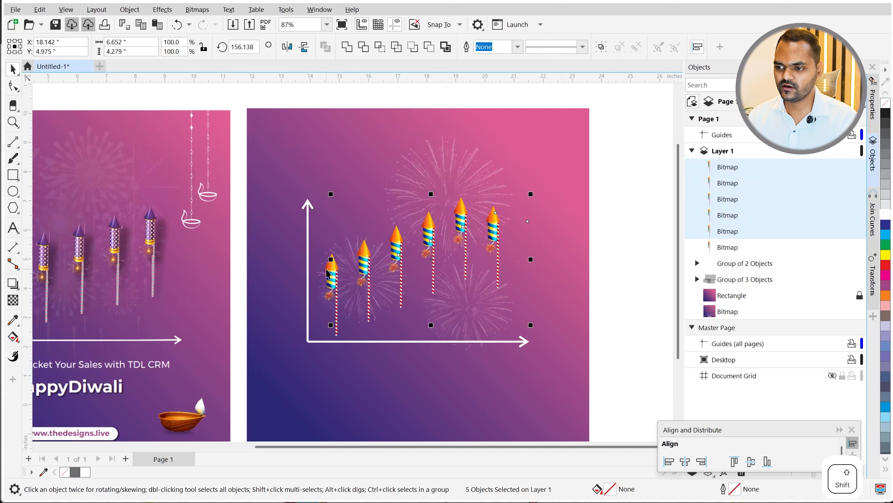
shift+click(323, 273)
key(shift+a)
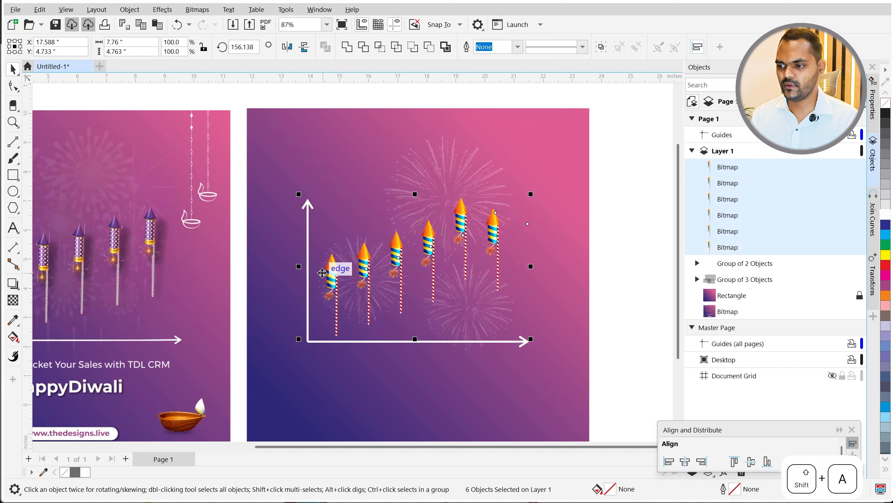
key(shift+e)
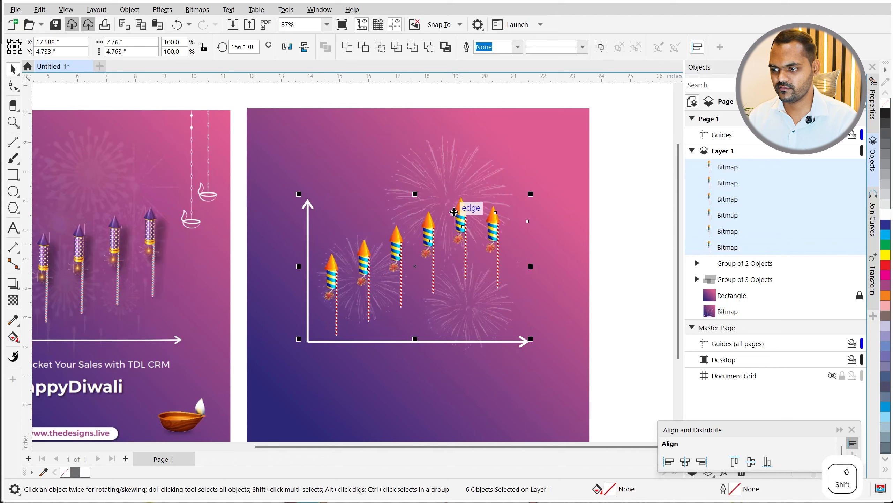
click(756, 247)
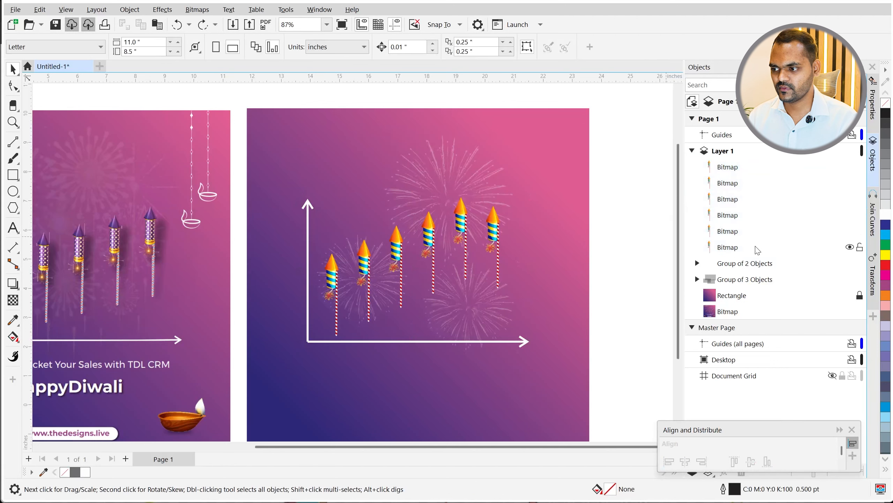
shift+click(732, 171)
key(shift+a)
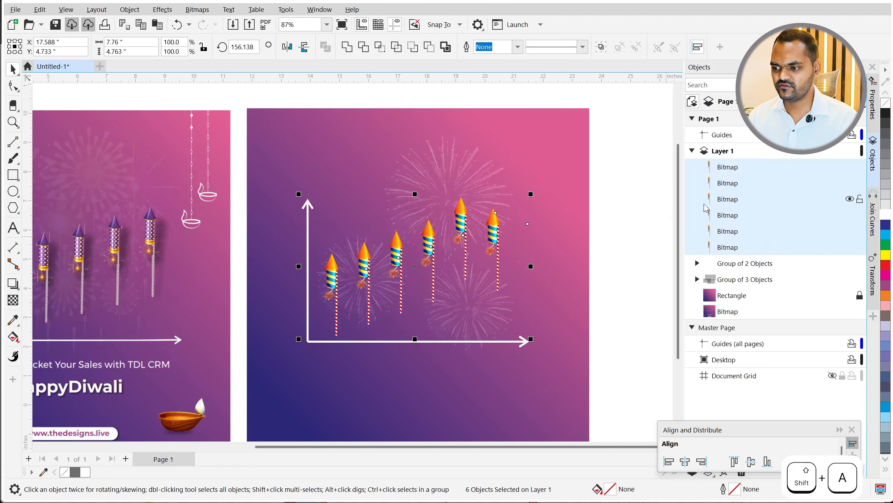
key(ctrl+z)
Try moving the fifth rocket slightly to the right, then undo the move.
scroll(614, 267, down, 1)
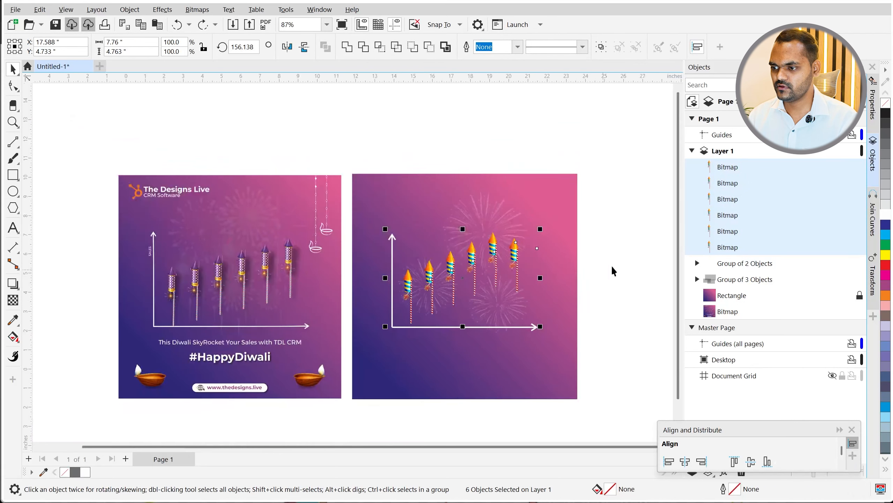
click(614, 266)
click(491, 252)
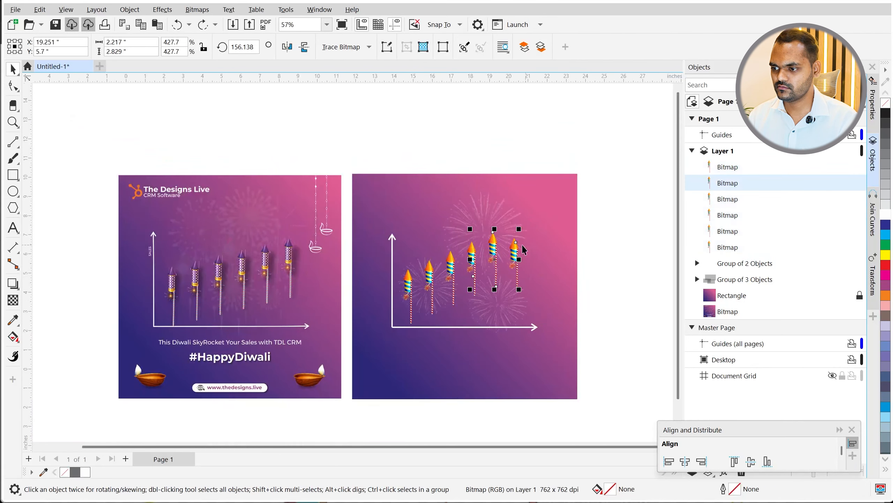
drag(501, 242, 510, 243)
key(ctrl+z)
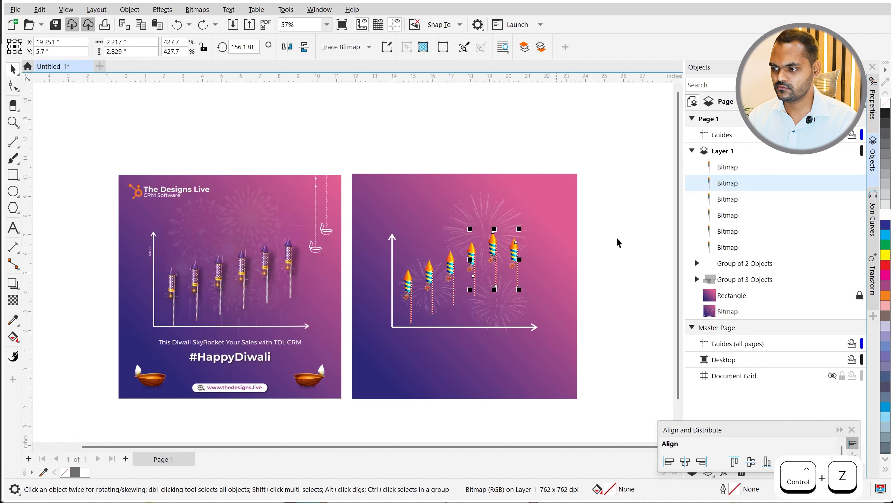
Select all six rocket bitmaps and distribute them with equal vertical spacing.
click(730, 248)
shift+click(728, 174)
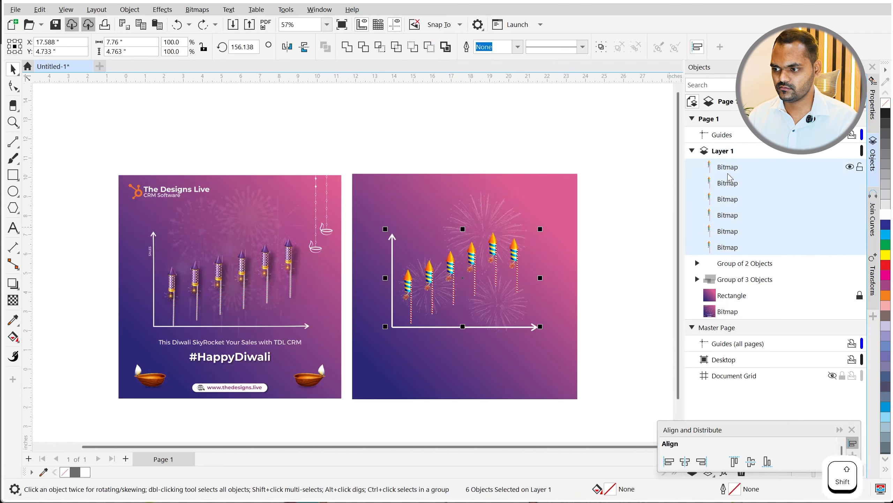
scroll(651, 247, up, 3)
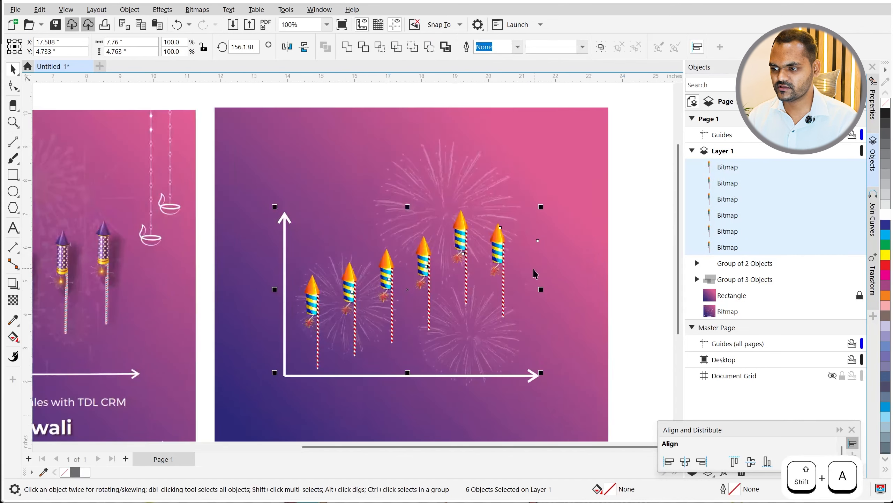
Delete the last, lowered rocket and place a copy of the fifth rocket to its right at the same height.
click(622, 248)
click(499, 250)
key(Delete)
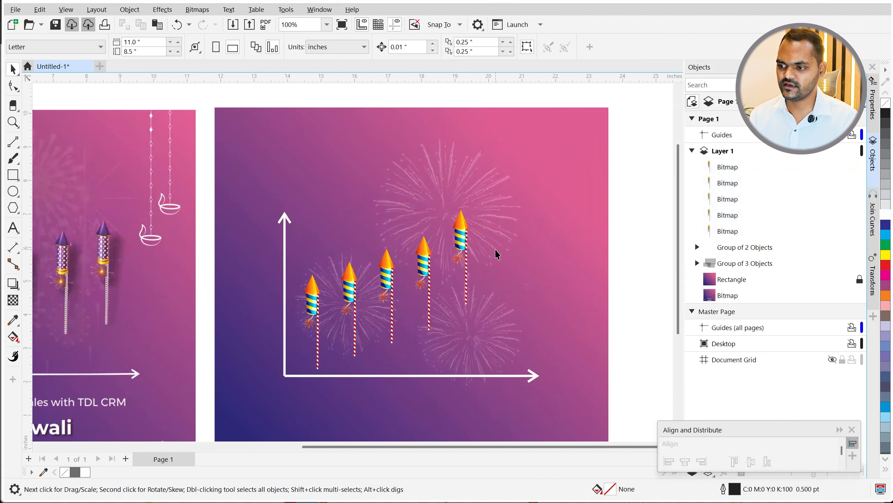
click(457, 248)
drag(458, 247, 496, 246)
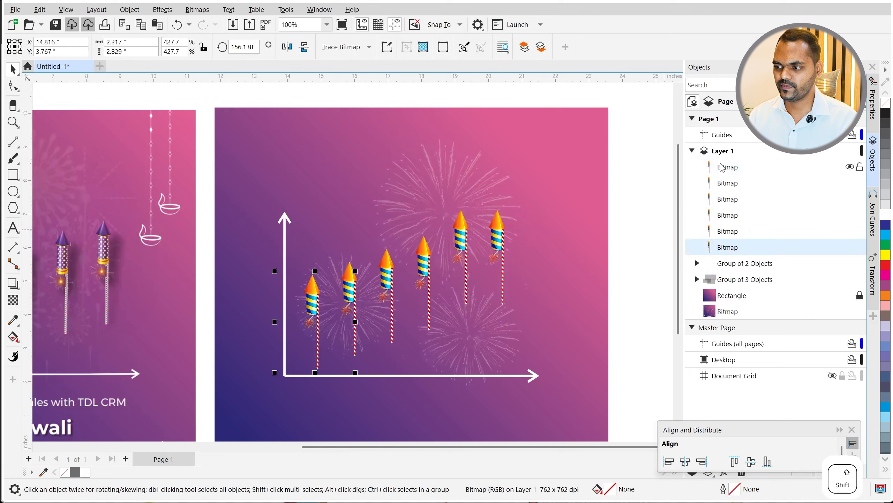
Distribute the six rocket bitmaps with equal vertical spacing so the row rises steadily from first to last.
click(727, 168)
click(728, 243)
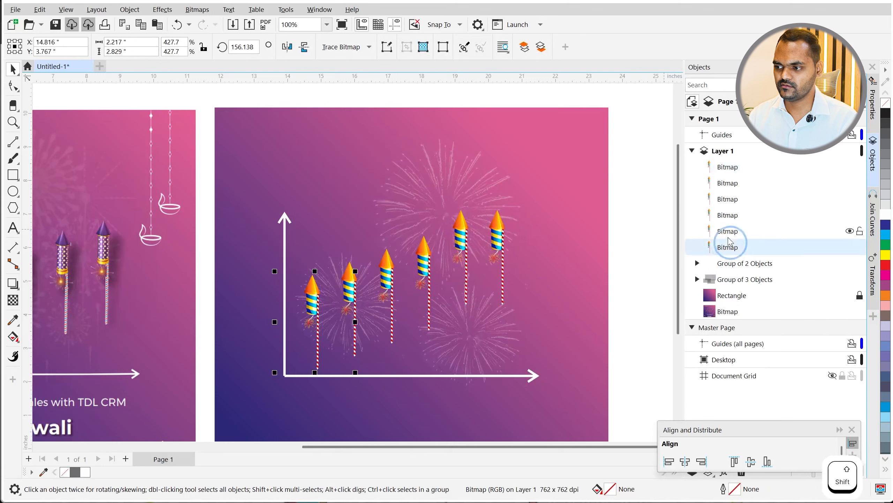
shift+click(727, 173)
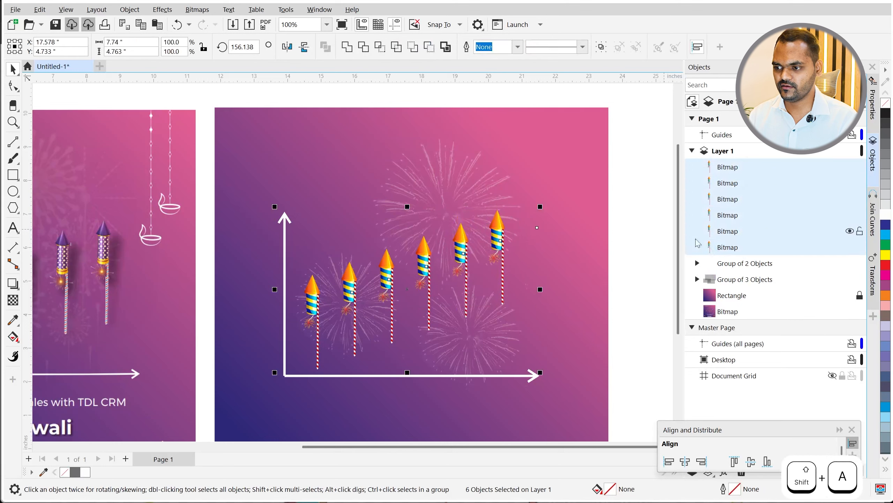
key(F3)
click(577, 313)
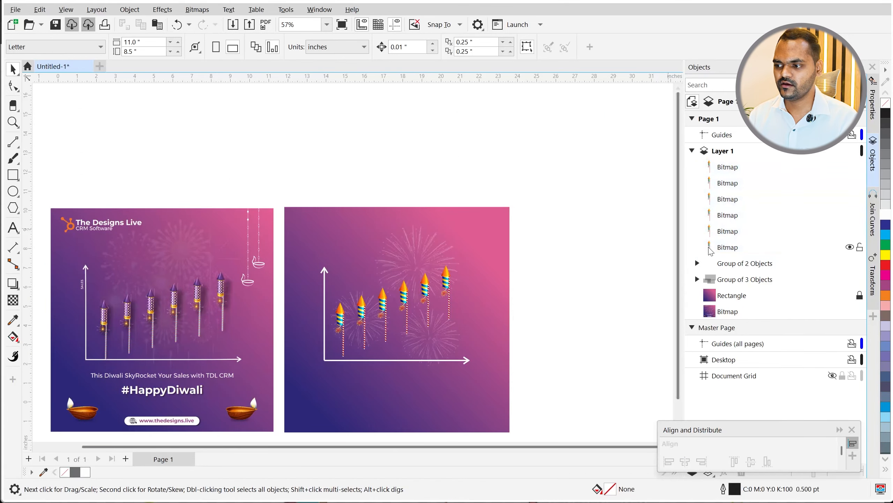
Select all six rocket bitmaps and group them.
click(728, 246)
shift+click(728, 168)
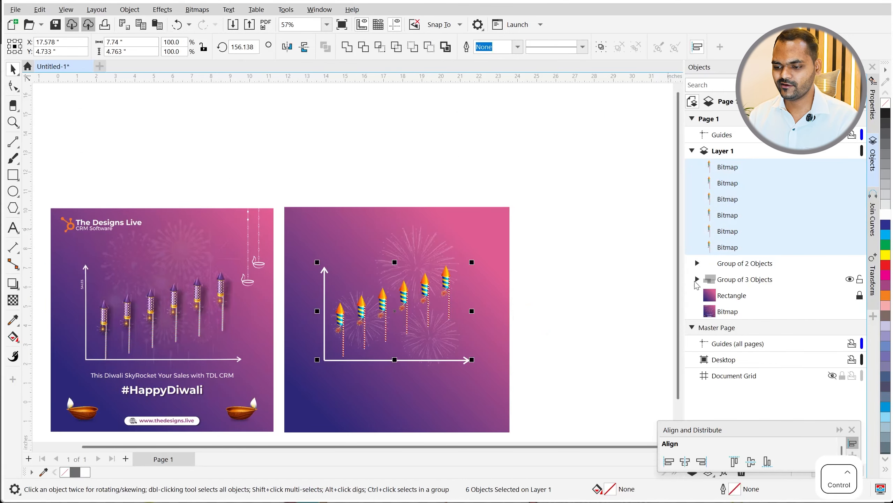
key(ctrl+g)
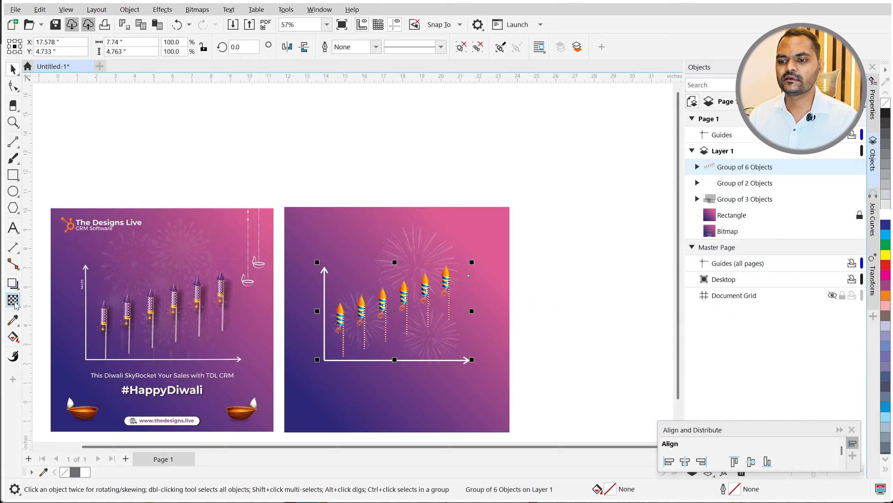
Add a Multiply drop shadow to the rocket group, cast upward from its base, with opacity 76 and feathering 15.
drag(395, 356, 389, 275)
scroll(390, 274, up, 2)
drag(377, 234, 386, 229)
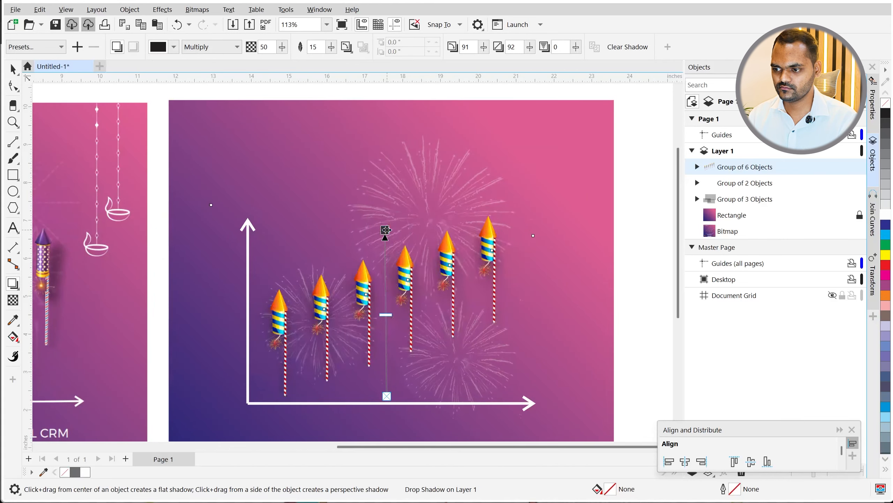
scroll(497, 294, down, 2)
scroll(429, 316, up, 1)
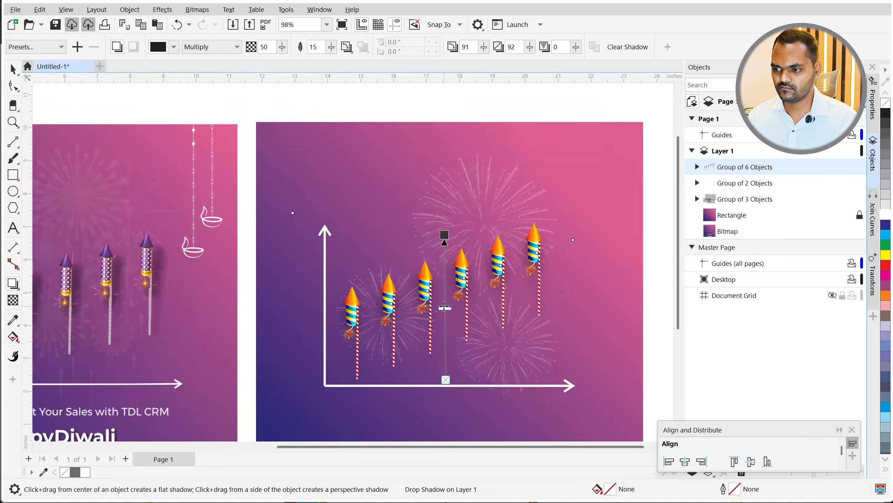
drag(444, 235, 443, 245)
key(ctrl+space)
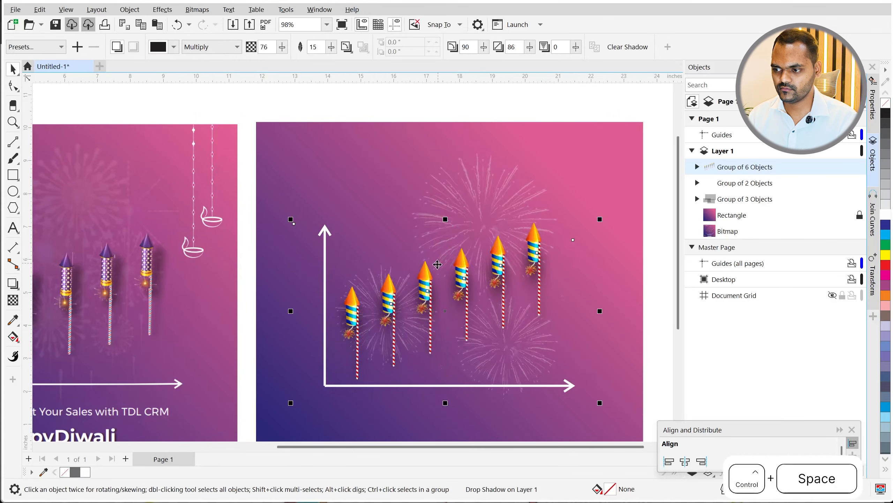
scroll(437, 264, down, 2)
click(595, 306)
scroll(378, 355, up, 1)
scroll(384, 373, down, 1)
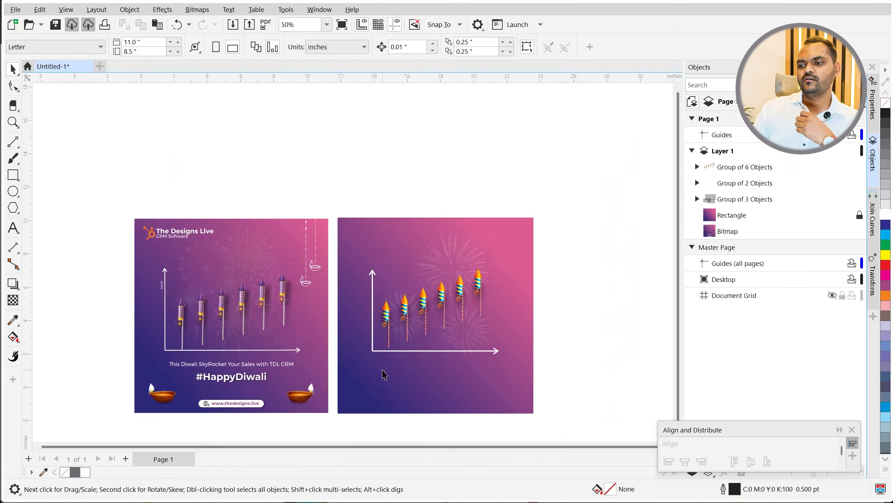
scroll(385, 374, up, 1)
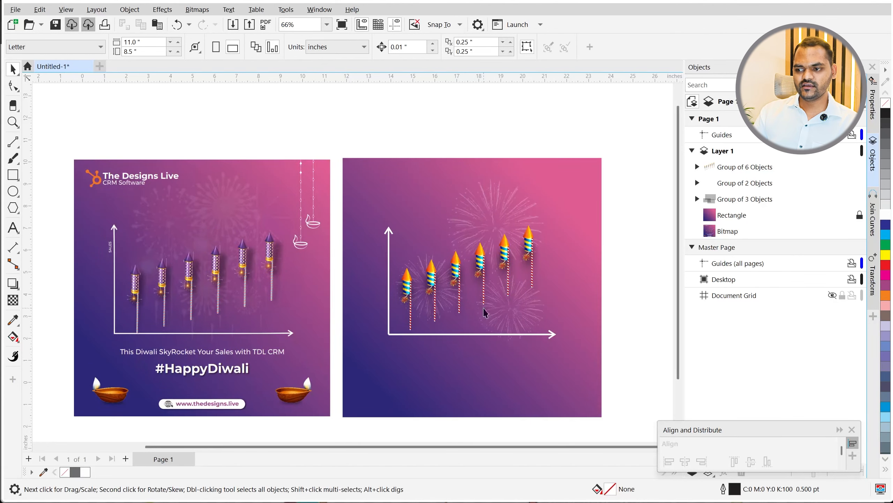
scroll(343, 331, down, 1)
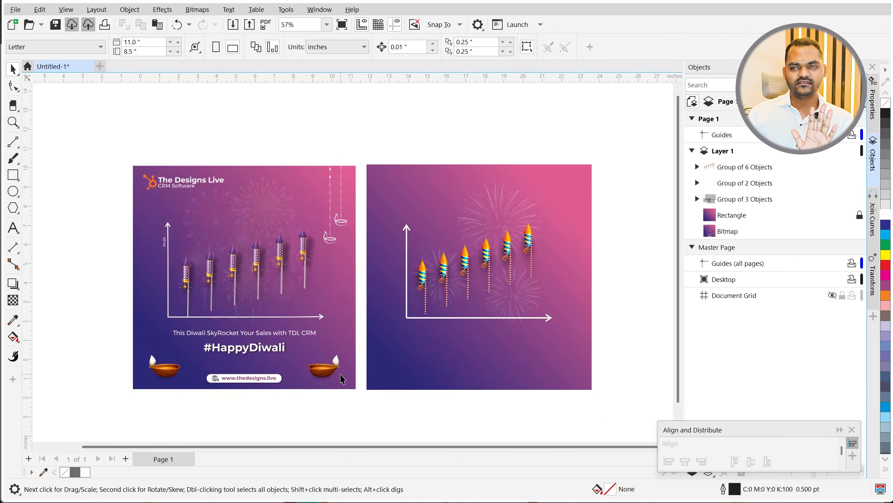